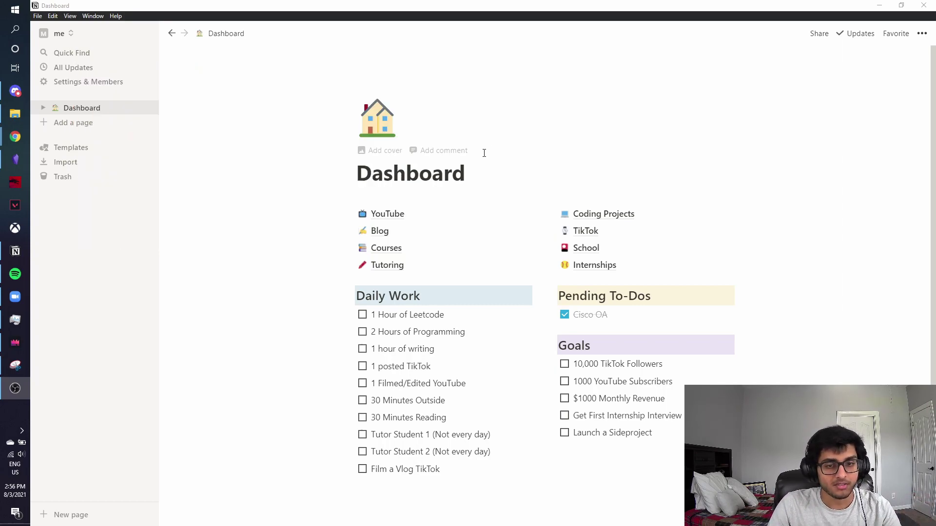
- Bring Obsidian forward and highlight tasks in the August 3rd, 2021 daily note's To-Dos
mouse_move(13, 169)
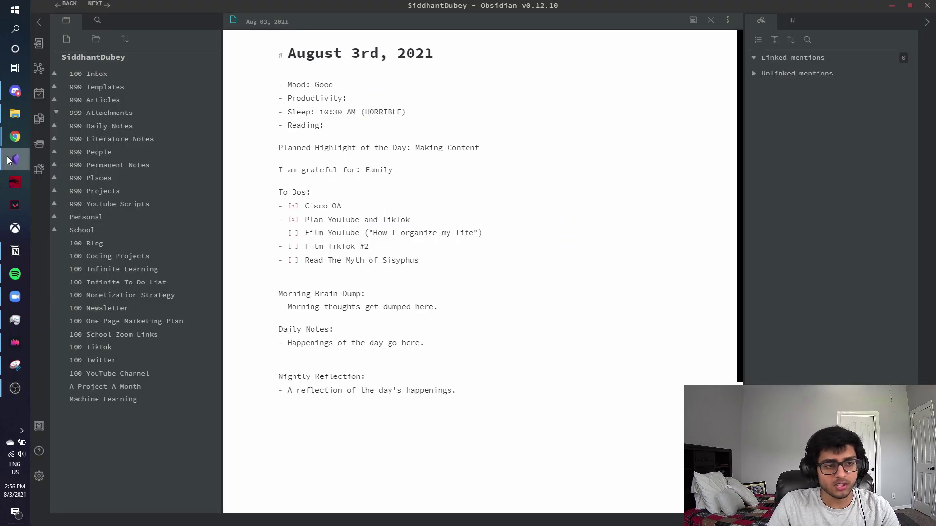
left_click(15, 160)
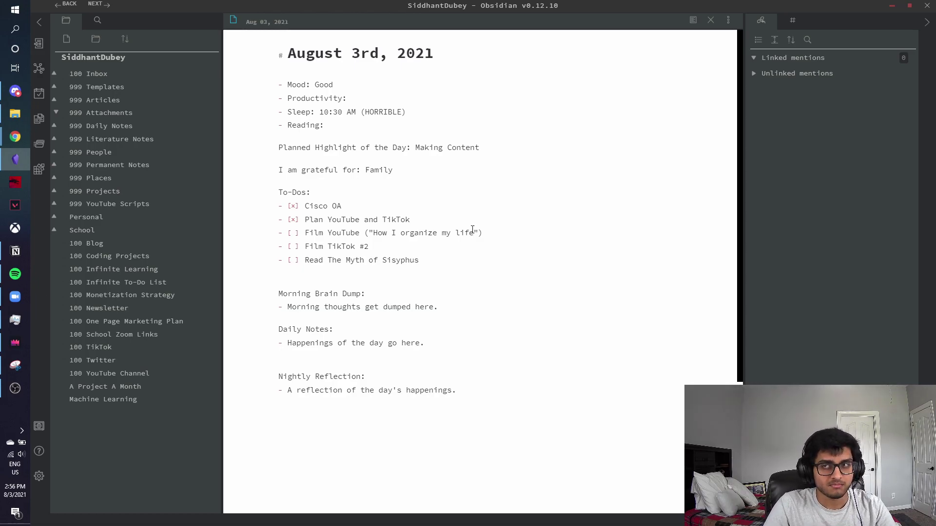
left_click(472, 229)
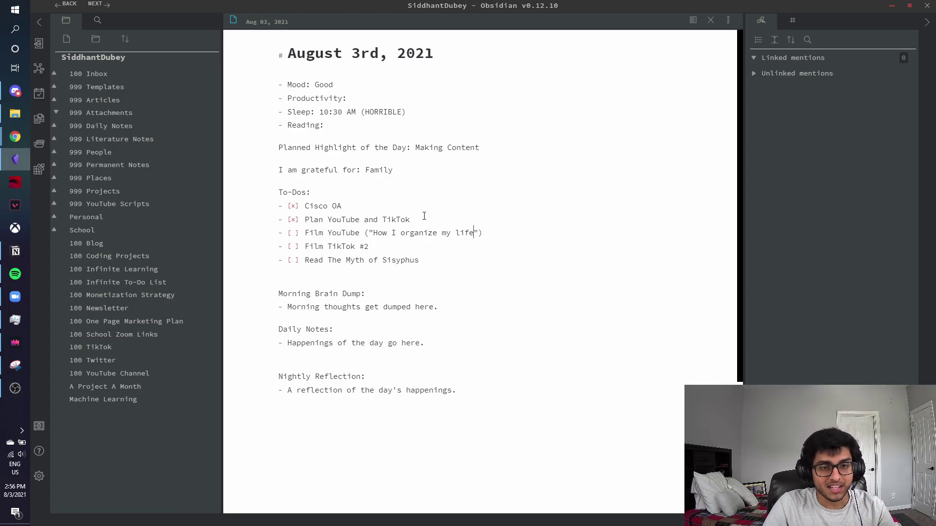
left_click_drag(411, 220, 278, 195)
left_click(318, 219)
left_click(420, 272)
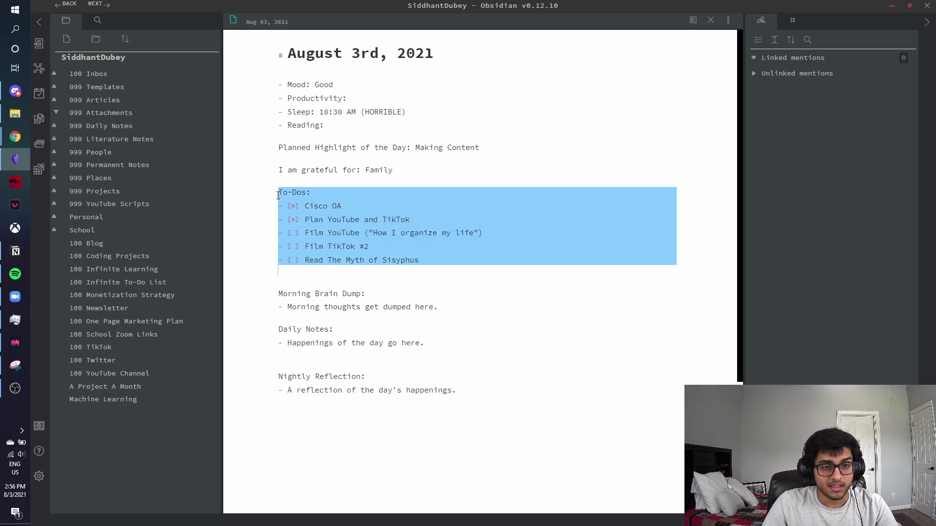
left_click(278, 195)
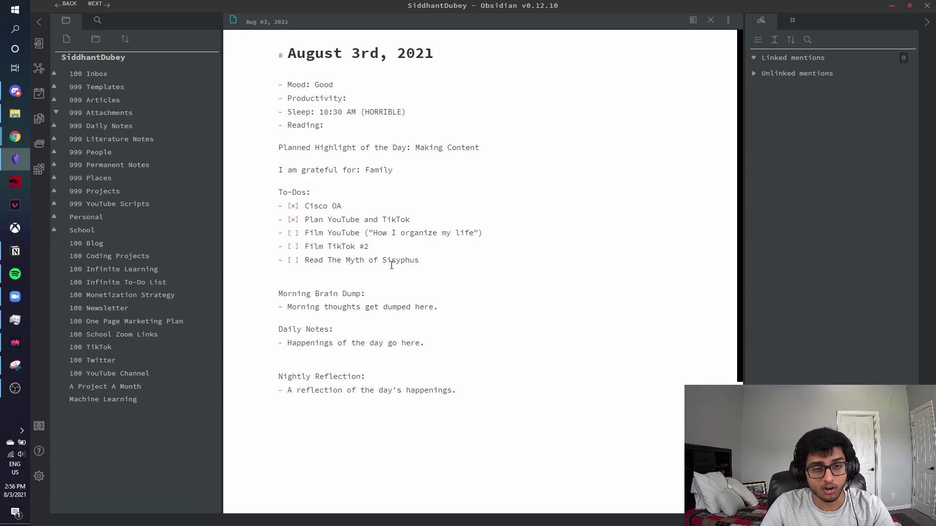
- Undo the accidentally duplicated to-do text with Ctrl+Z, restoring the five to-do items
left_click_drag(506, 262, 293, 218)
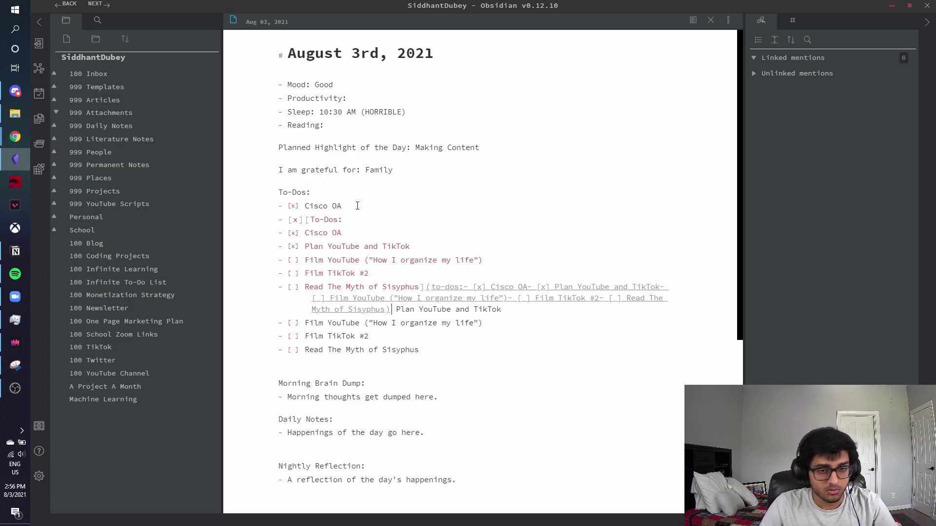
key("ctrl+z")
left_click_drag(459, 267, 272, 208)
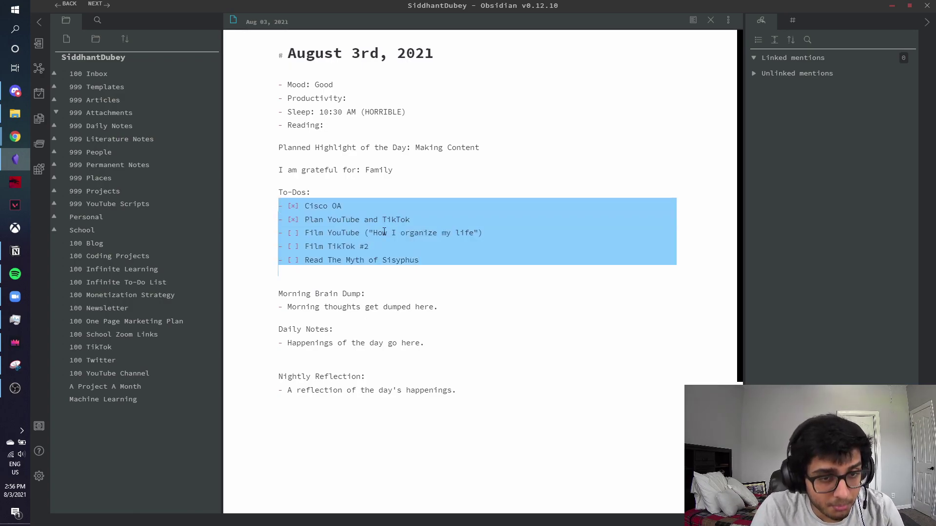
left_click(409, 232)
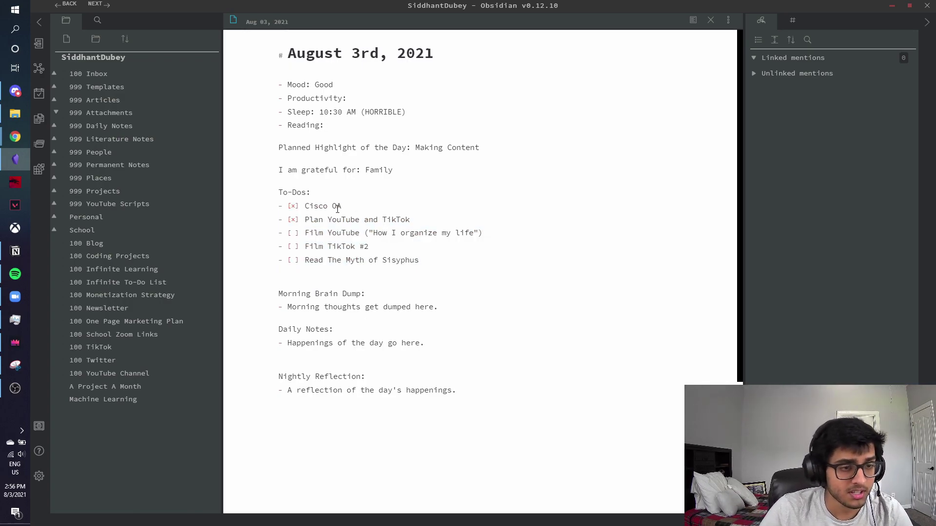
- Expand 999 Templates and open the daily note template, highlighting its Date Goes Here heading
left_click(100, 87)
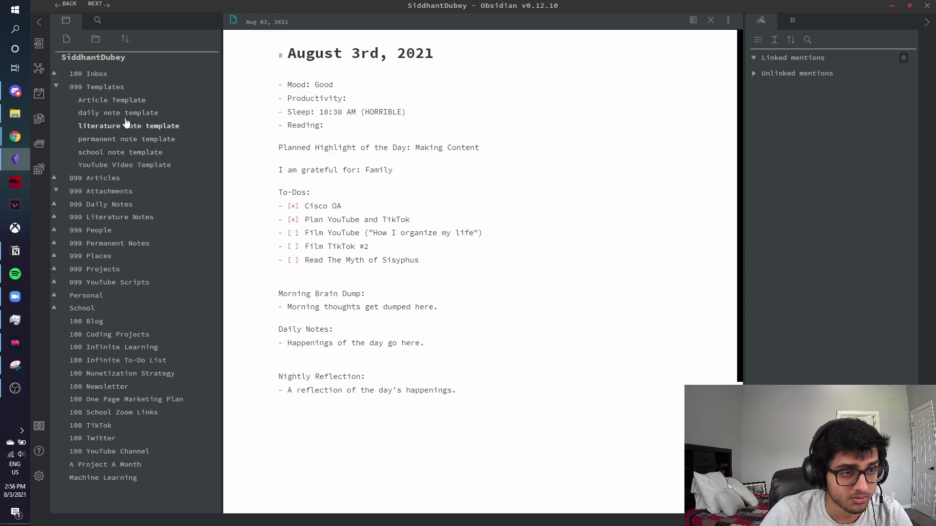
left_click(122, 113)
left_click_drag(431, 65, 350, 99)
left_click(316, 87)
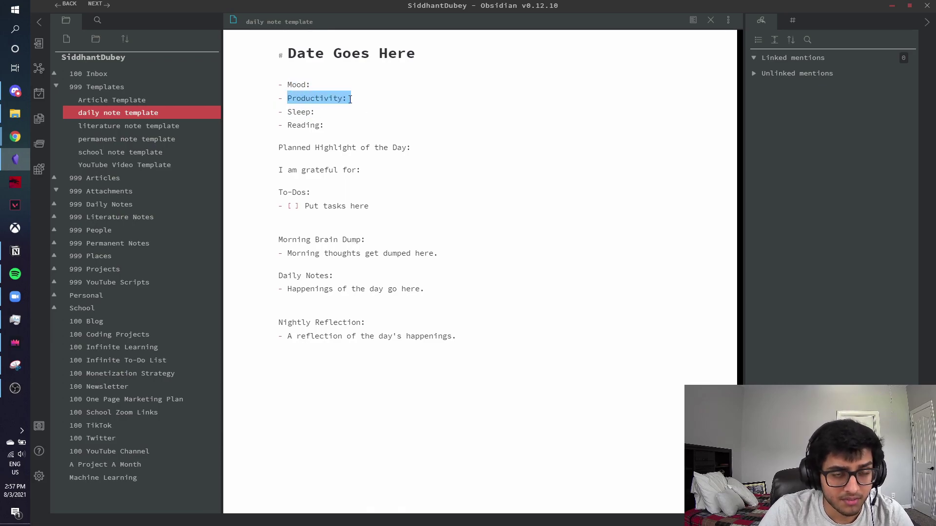
- Highlight the template's Sleep, Reading, Planned Highlight of the Day and I am grateful for prompts
left_click_drag(290, 111, 345, 115)
left_click(330, 115)
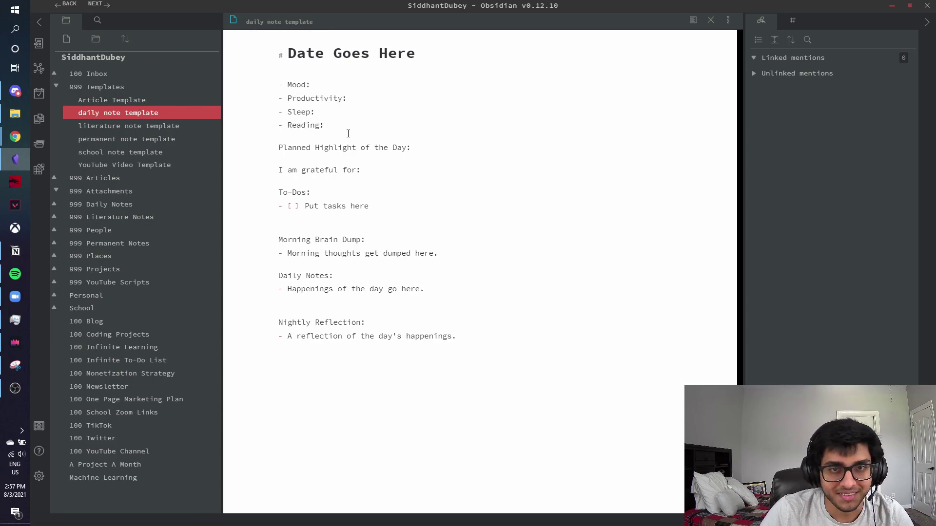
mouse_move(333, 127)
left_mouse_down()
mouse_move(281, 125)
mouse_move(325, 126)
left_mouse_up()
left_click(287, 123)
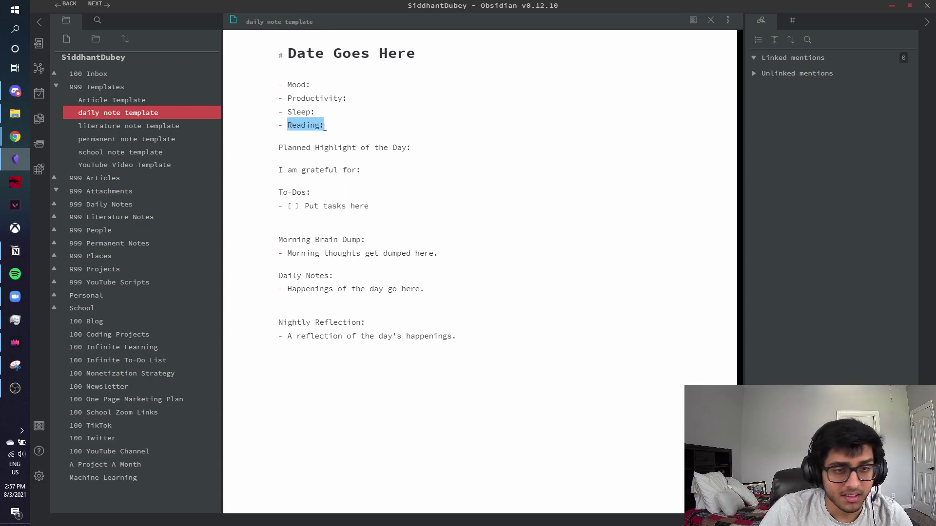
triple_click(442, 149)
left_click(439, 149)
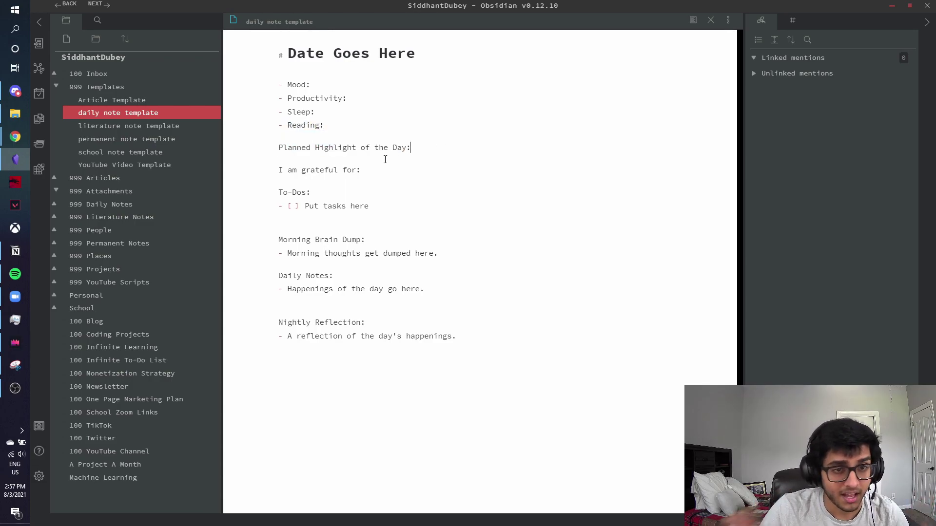
left_click_drag(374, 170, 266, 177)
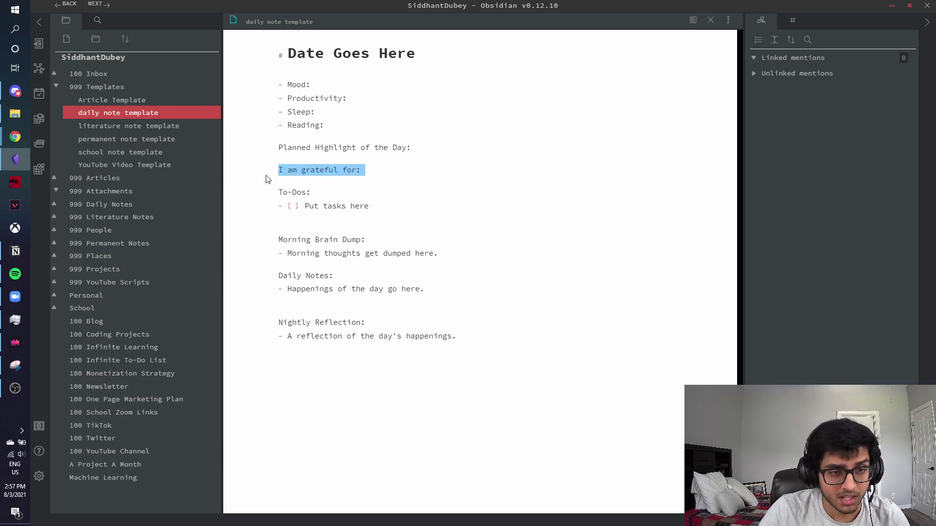
left_click(439, 211)
- Open the Aug 03, 2021 note and highlight its filled Mood, Sleep, Reading and highlight fields
left_click(39, 93)
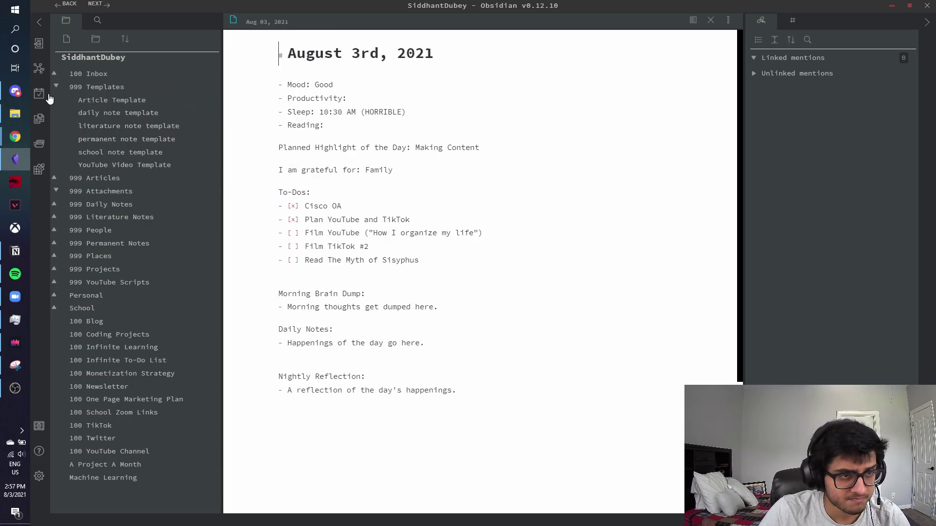
double_click(367, 169)
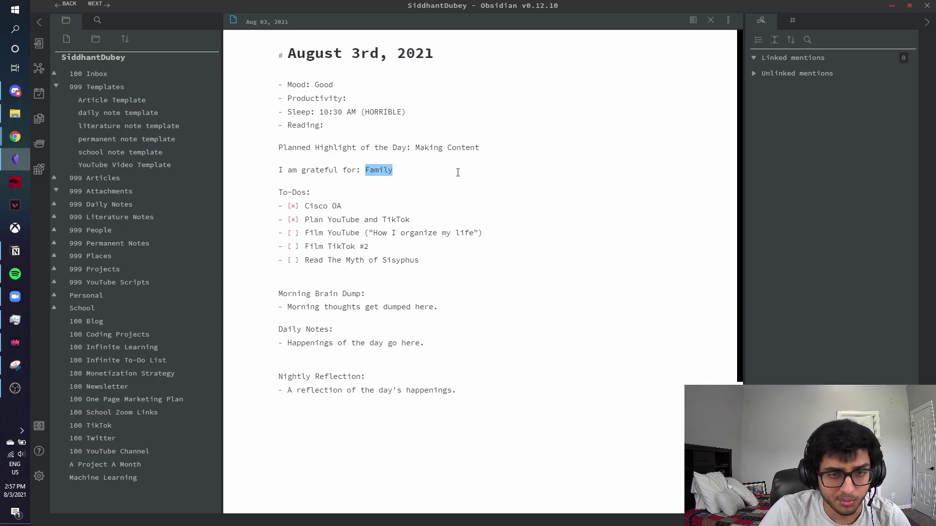
mouse_move(408, 149)
left_mouse_down()
mouse_move(482, 149)
mouse_move(417, 149)
left_mouse_up()
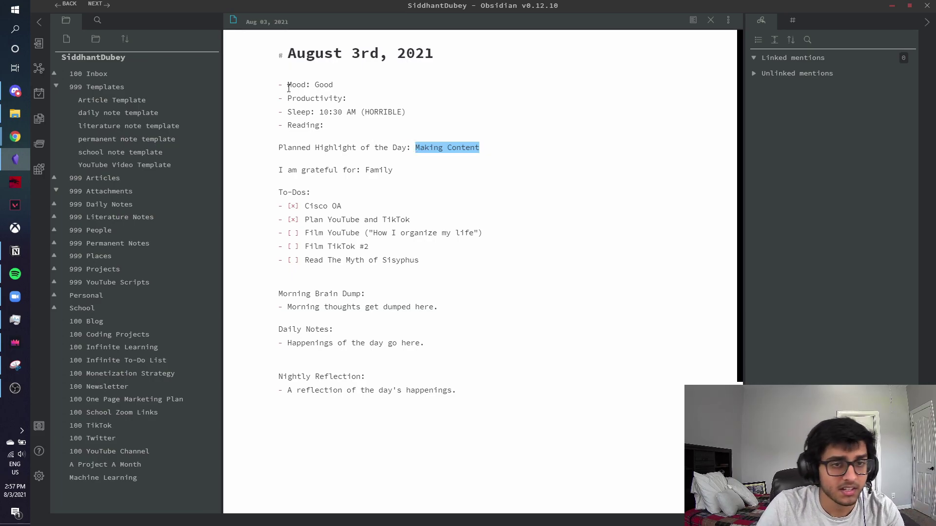
left_click_drag(287, 84, 403, 113)
left_click(376, 124)
left_click(404, 112)
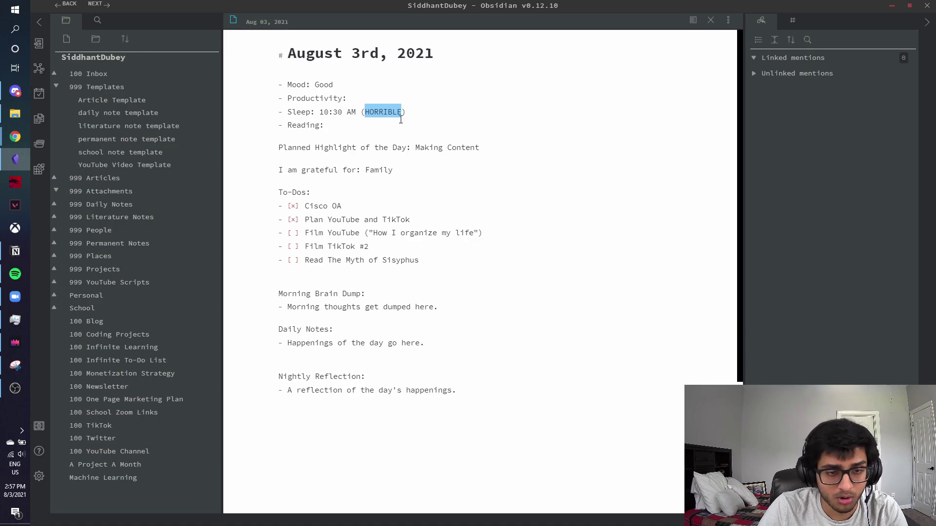
- Highlight the Cisco OA, YouTube/TikTok planning, filming and Myth of Sisyphus to-dos
left_click_drag(305, 206, 355, 208)
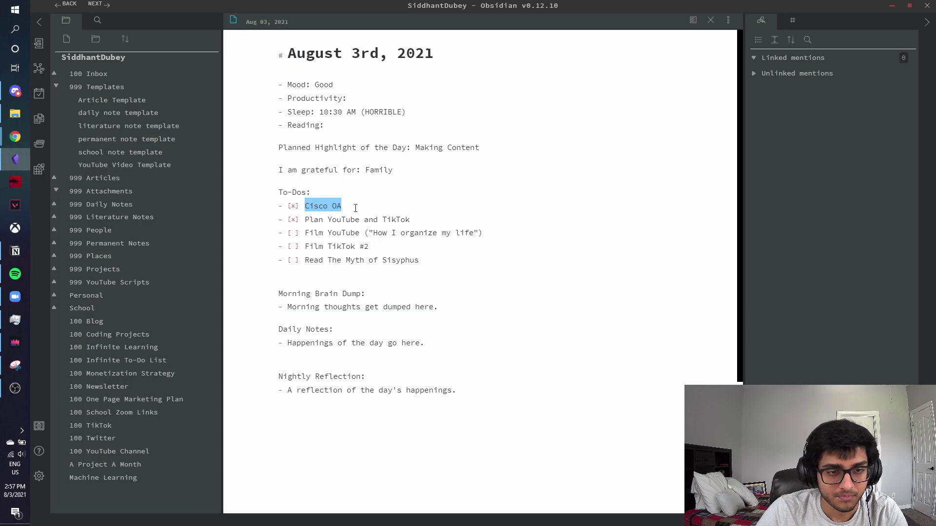
left_click_drag(308, 219, 409, 223)
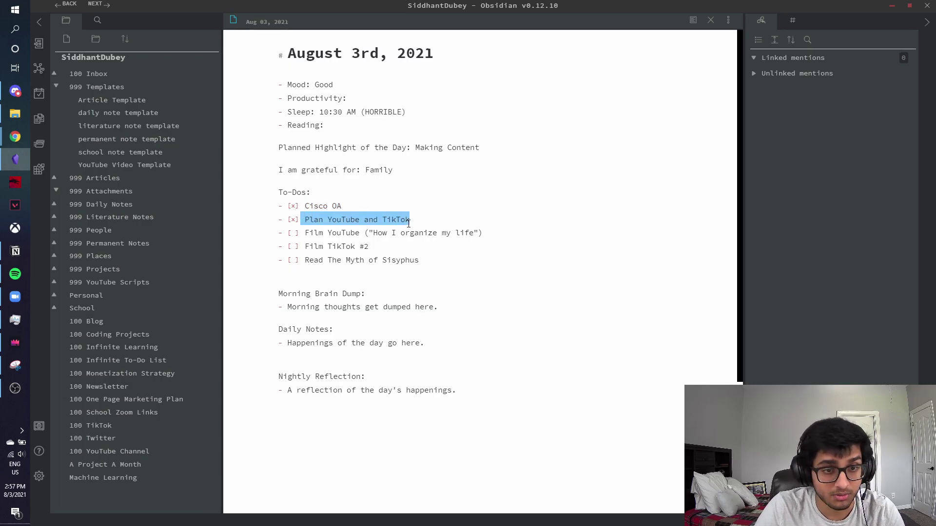
left_click_drag(308, 233, 483, 235)
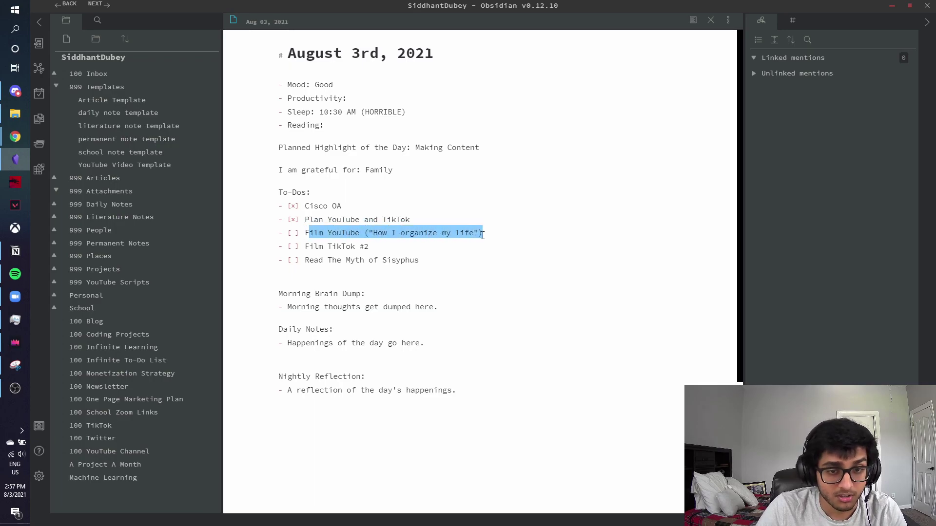
left_click_drag(327, 246, 481, 264)
left_click(372, 253)
left_click(305, 260)
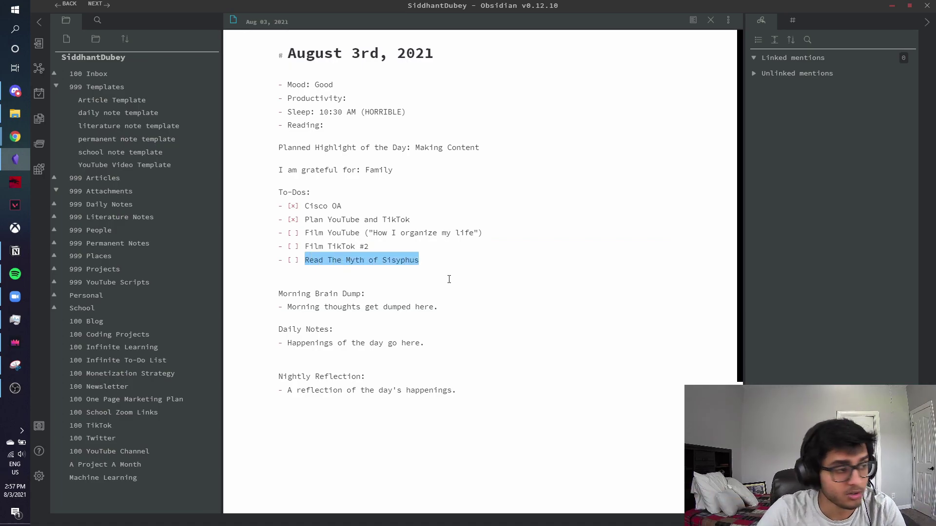
left_click(414, 275)
- Highlight the morning thoughts, Happenings of the day and Nightly Reflection sections
mouse_move(288, 303)
left_mouse_down()
mouse_move(411, 324)
mouse_move(458, 308)
mouse_move(278, 317)
mouse_move(294, 310)
left_mouse_up()
left_click_drag(288, 343, 450, 344)
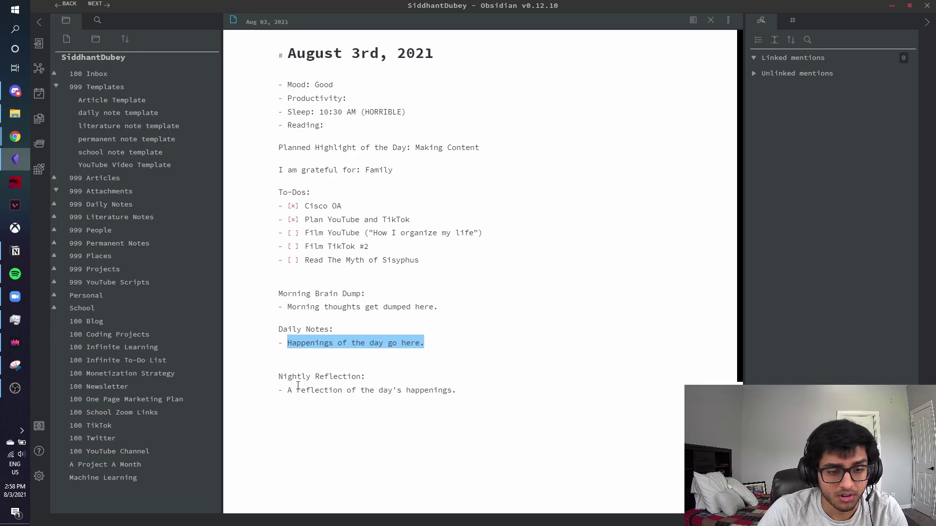
left_click_drag(288, 376, 482, 390)
left_click(481, 397)
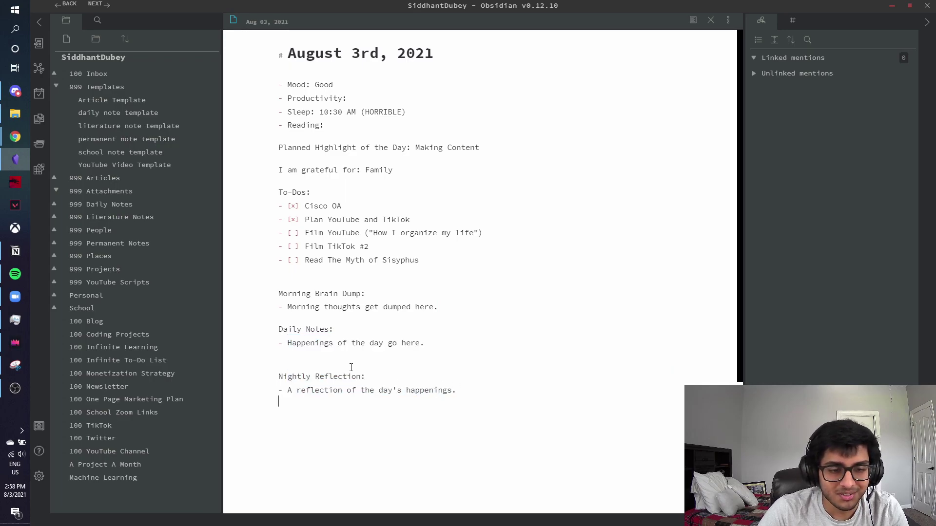
- Delete the extra blank line above the Nightly Reflection heading
left_click(351, 367)
key("Delete")
left_click(488, 370)
left_click_drag(489, 370, 399, 337)
left_click_drag(481, 372, 282, 293)
- Expand and collapse the 999 Daily Notes, 999 Articles and 999 YouTube Scripts folders
left_click(283, 292)
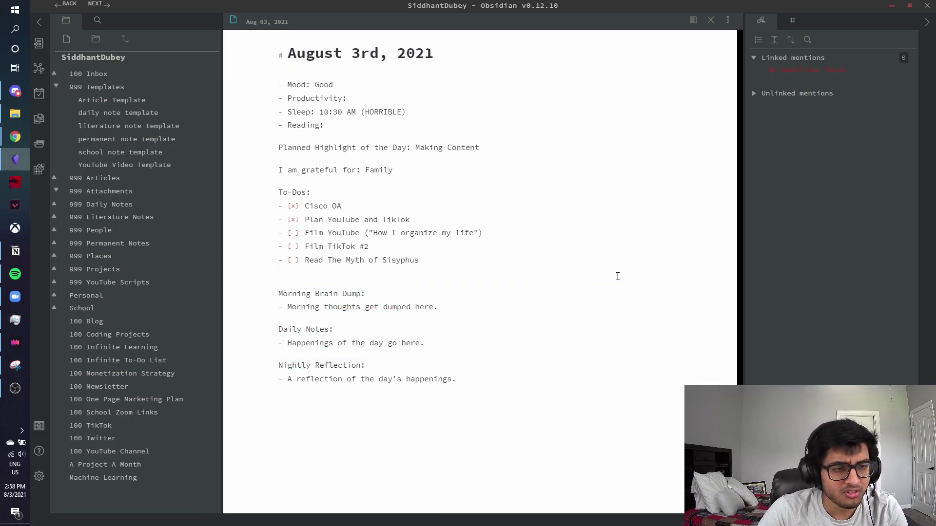
left_click(115, 205)
left_click(118, 205)
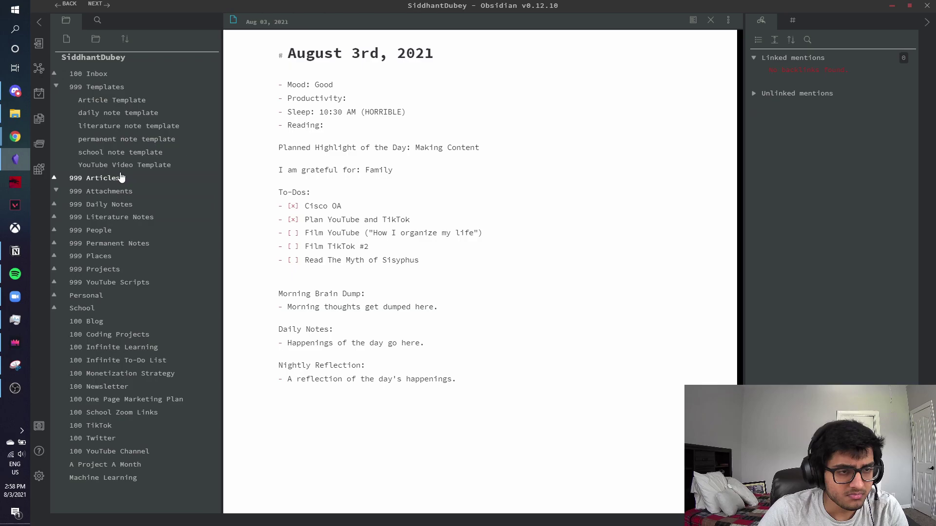
left_click(119, 178)
left_click(115, 178)
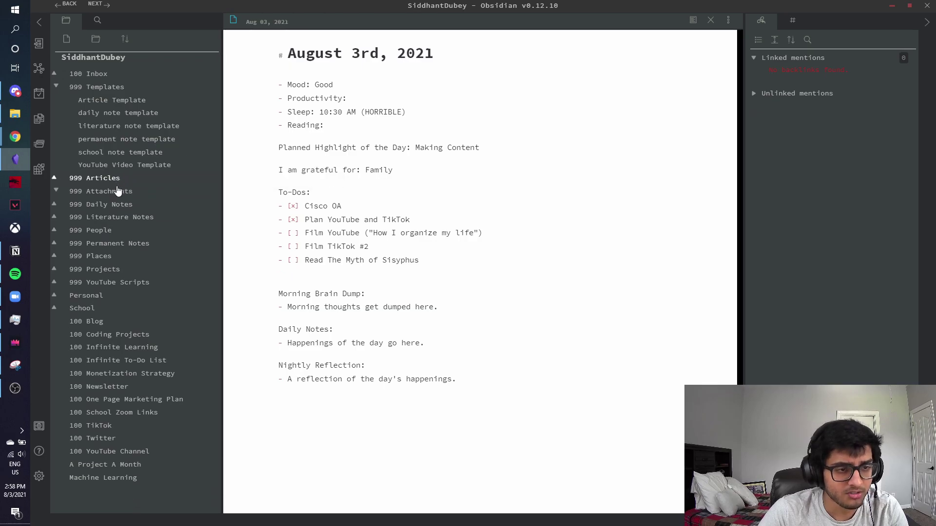
left_click(101, 284)
left_click(103, 285)
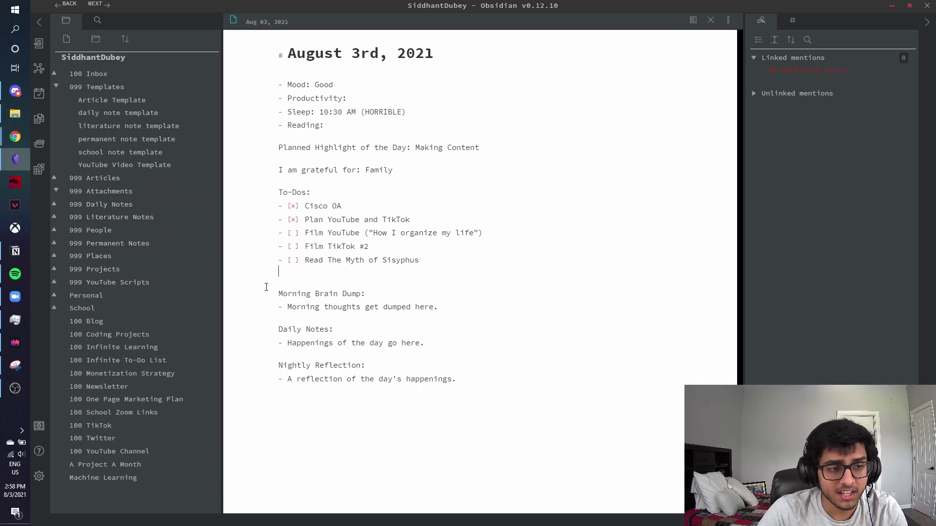
- Browse The Shadow of The Gods and machine learning literature notes, then switch to Notion
left_click(155, 222)
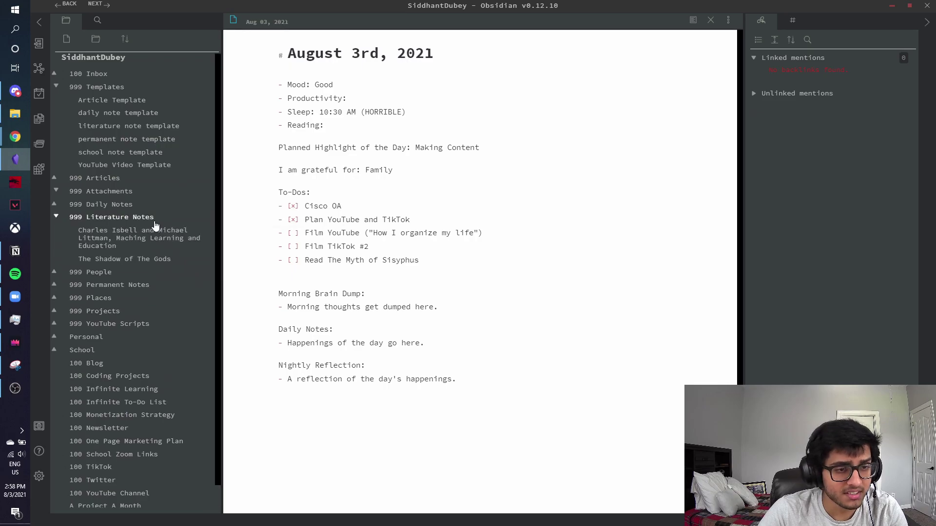
left_click(97, 259)
left_click(104, 235)
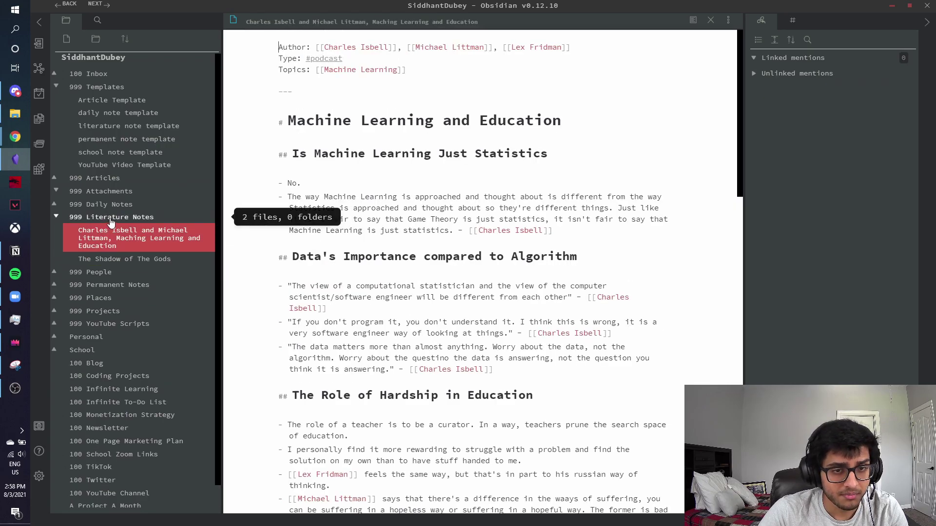
scroll(301, 218, "down", 8)
scroll(302, 218, "down", 7)
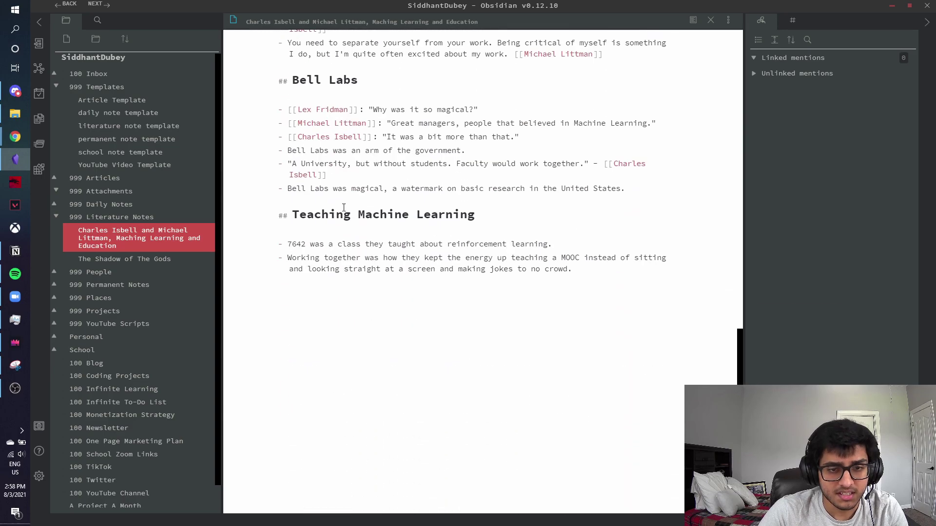
left_click(108, 219)
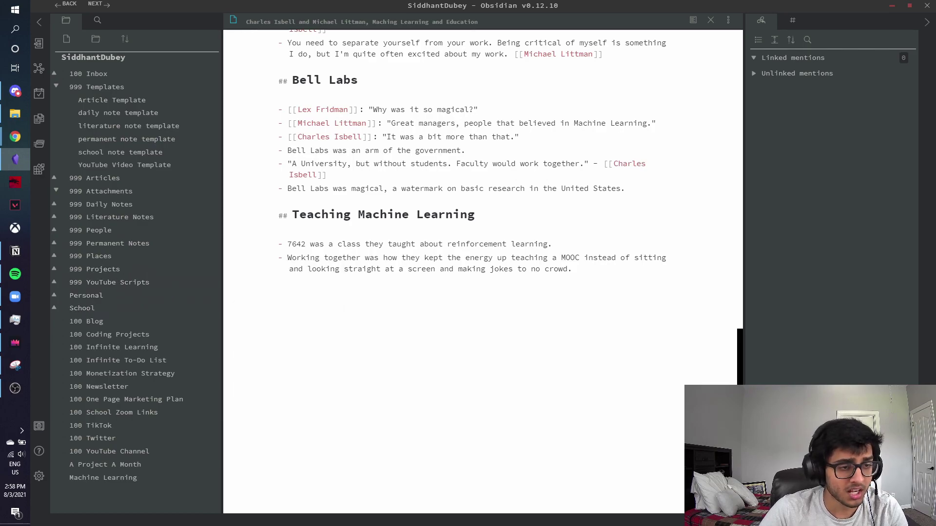
left_click(15, 251)
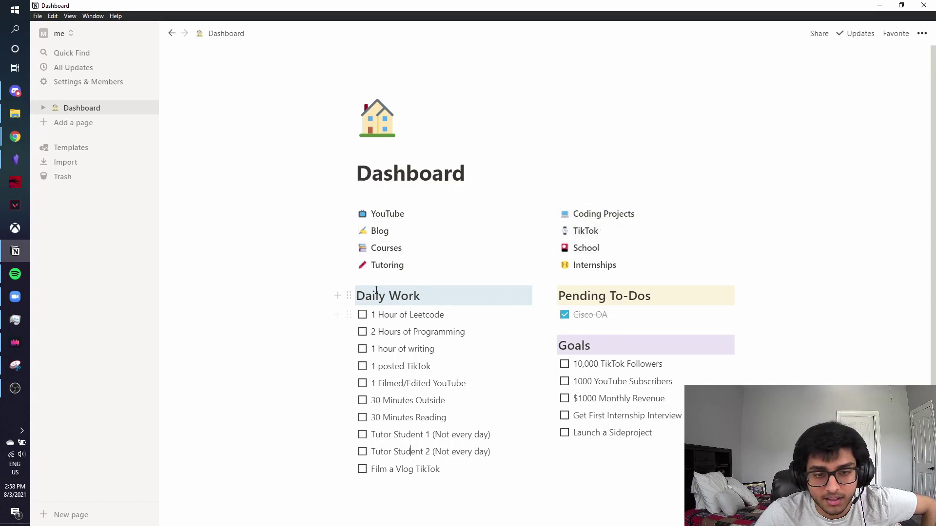
- Highlight the Daily Work heading and its Leetcode, Programming, writing and TikTok items
left_click_drag(356, 296, 435, 296)
left_click(385, 316)
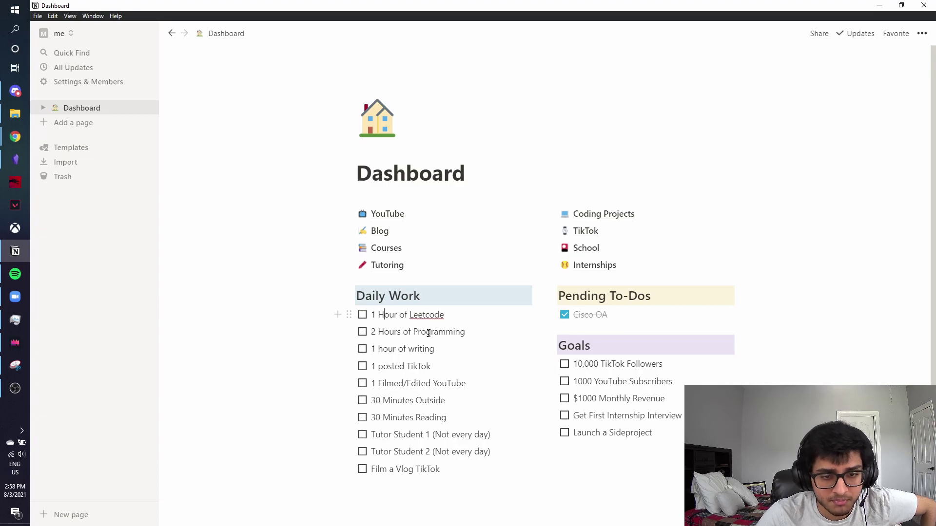
left_click_drag(379, 316, 446, 326)
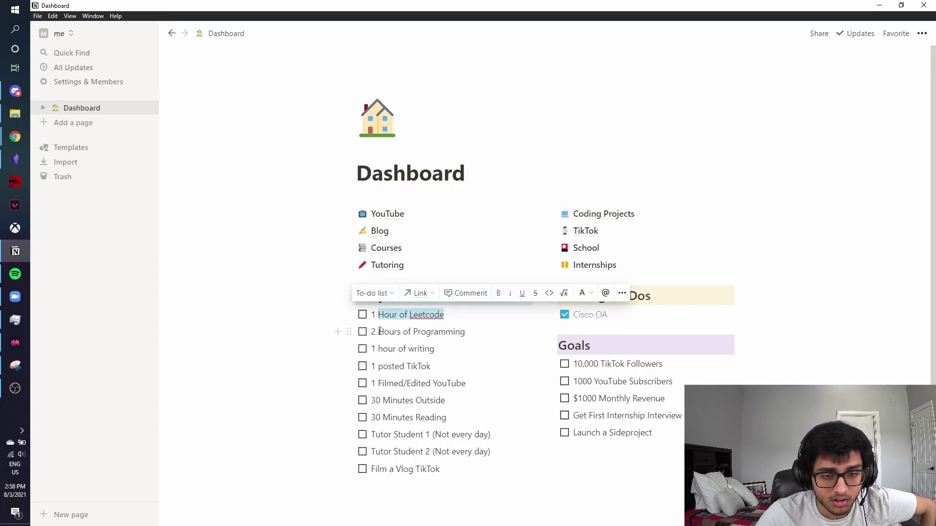
left_click_drag(379, 331, 495, 334)
left_click_drag(379, 349, 435, 349)
left_click_drag(379, 366, 464, 371)
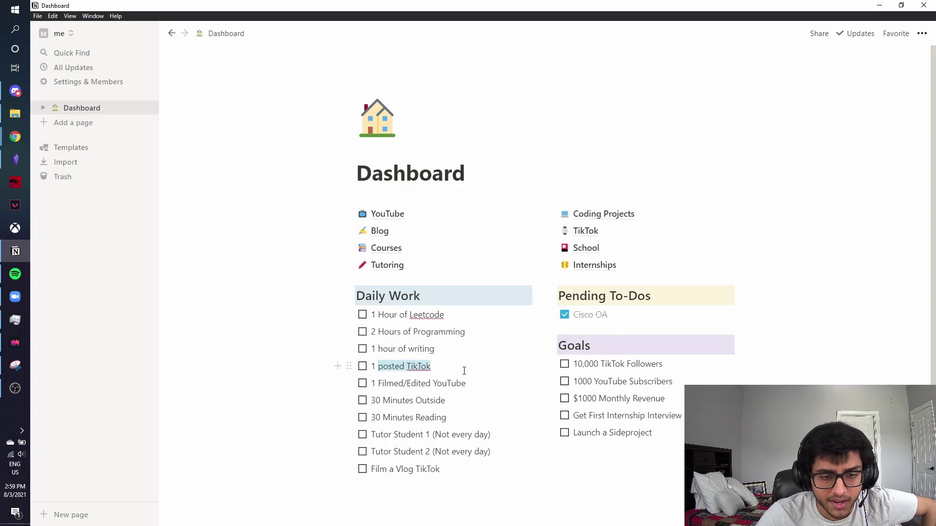
left_click(370, 366)
- Check off 1 hour of writing and 1 Hour of Leetcode in Daily Work
left_click(363, 349)
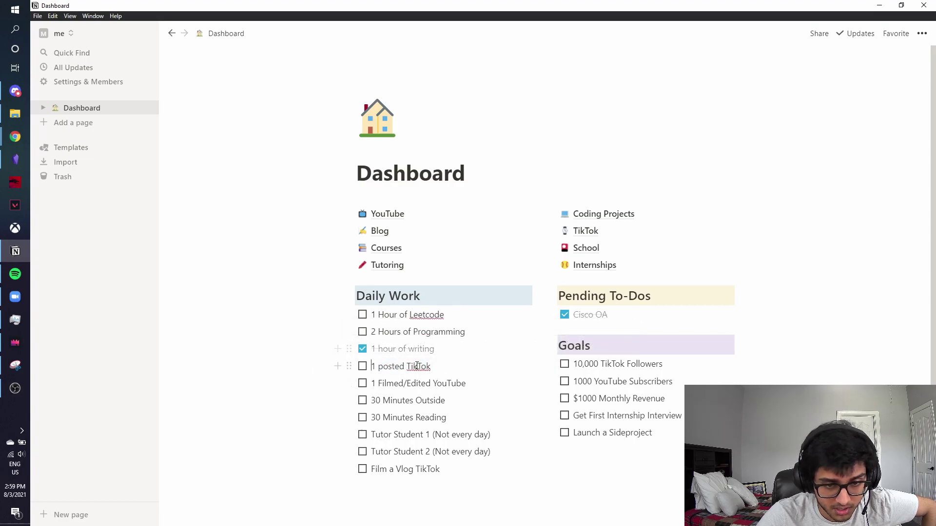
left_click(362, 315)
left_click_drag(378, 349, 470, 349)
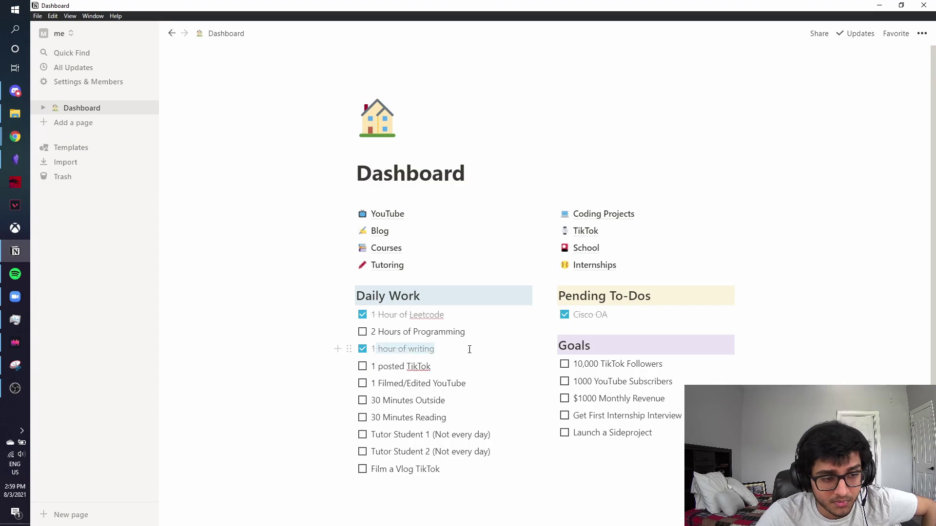
left_click(460, 358)
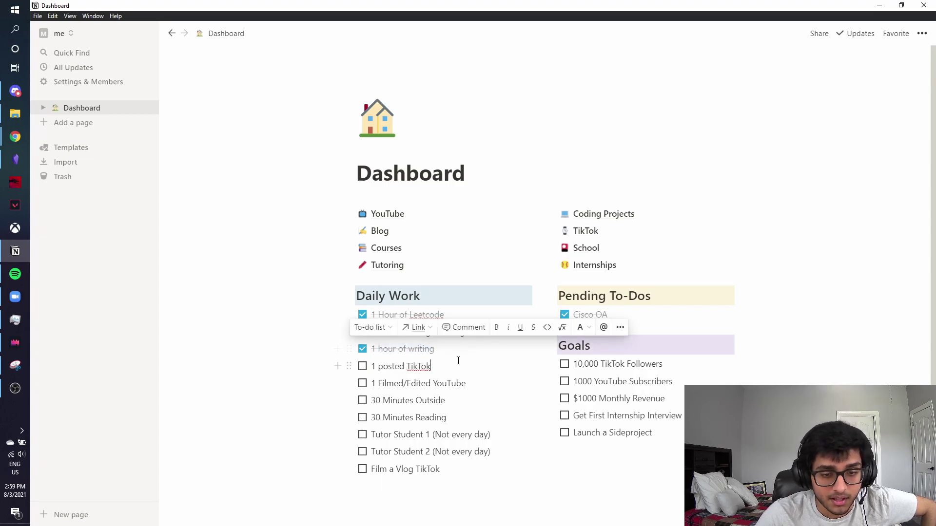
- Highlight the remaining Daily Work items: 30 Minutes Outside, Reading, Tutor Student and Vlog TikTok
left_click_drag(370, 400, 491, 401)
left_click_drag(382, 417, 478, 423)
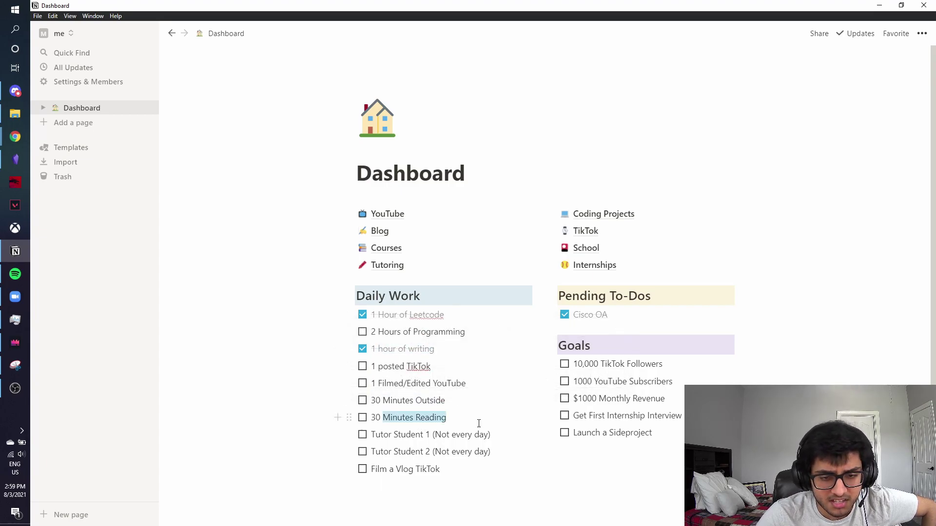
left_click_drag(382, 434, 505, 456)
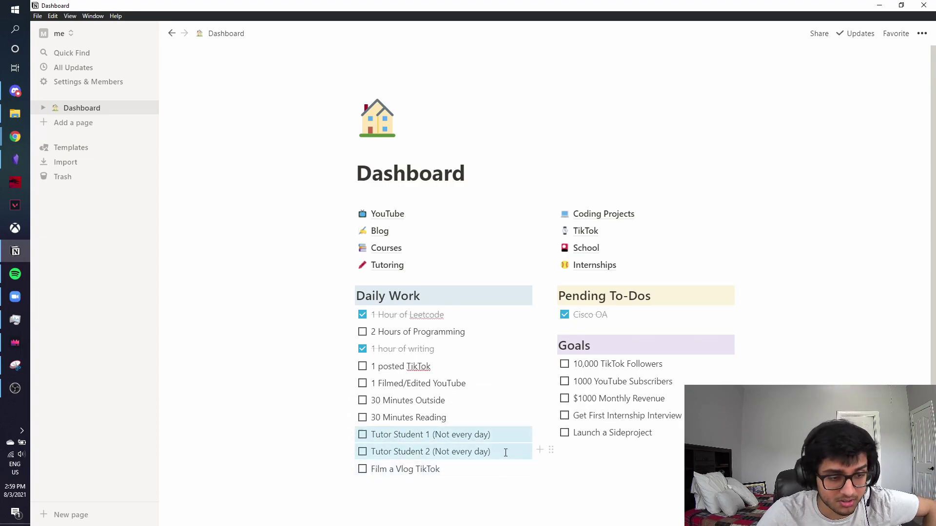
left_click_drag(394, 469, 447, 476)
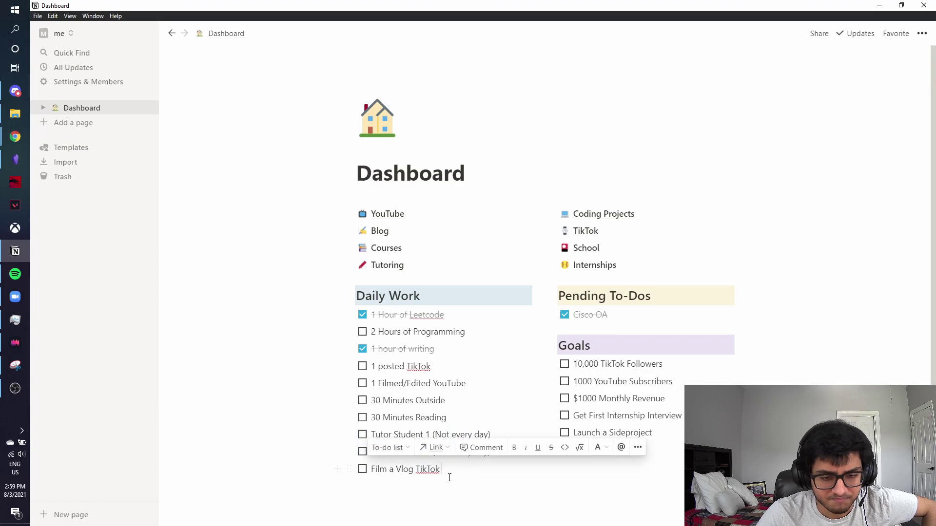
left_click(449, 478)
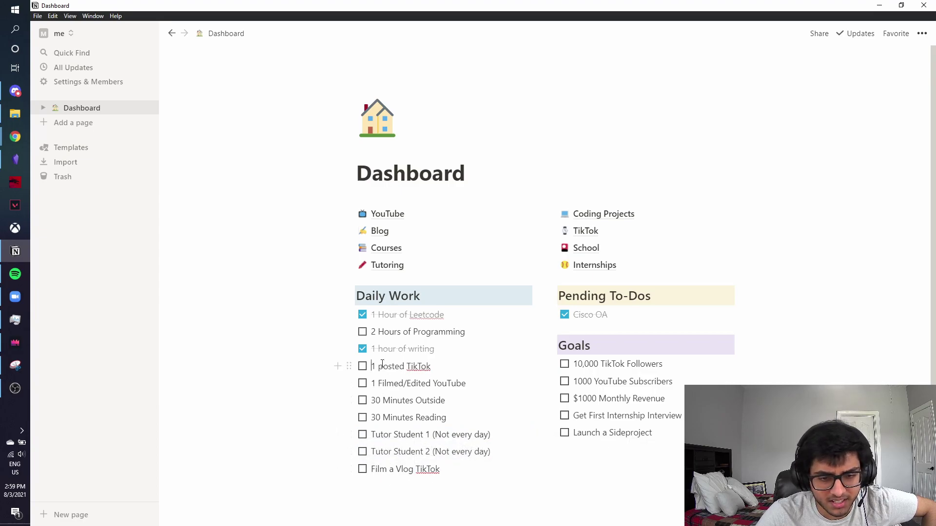
left_click_drag(371, 367, 478, 386)
left_click(478, 388)
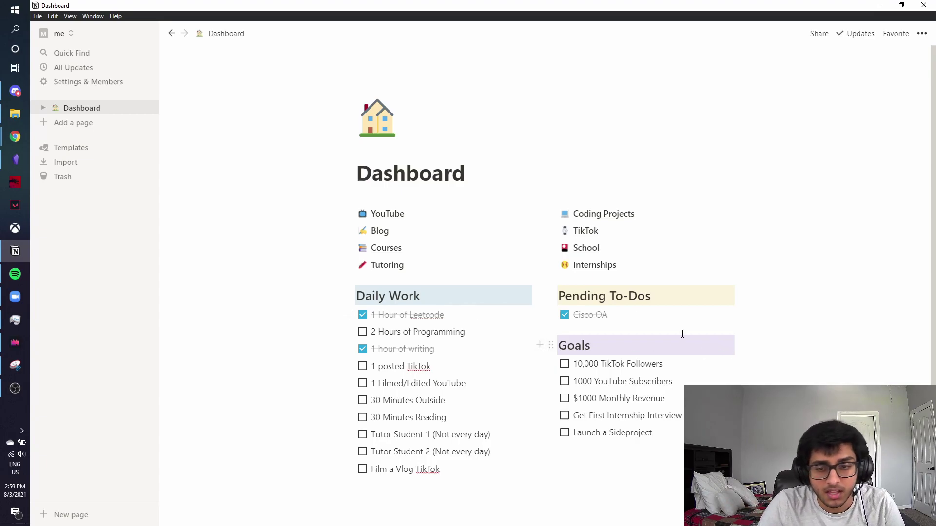
- Add a new to-do below Cisco OA for Georgia Tech Alcohol Education Course
left_click_drag(576, 312, 599, 311)
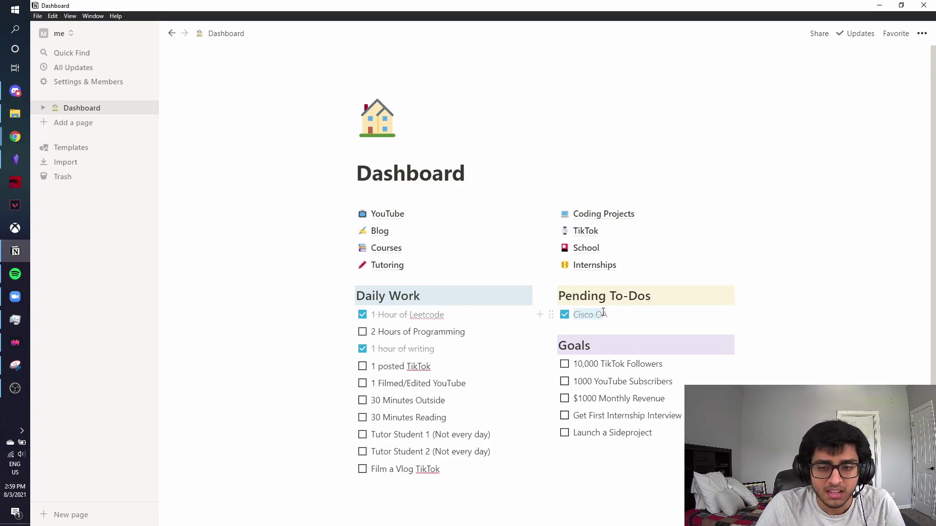
left_click(614, 318)
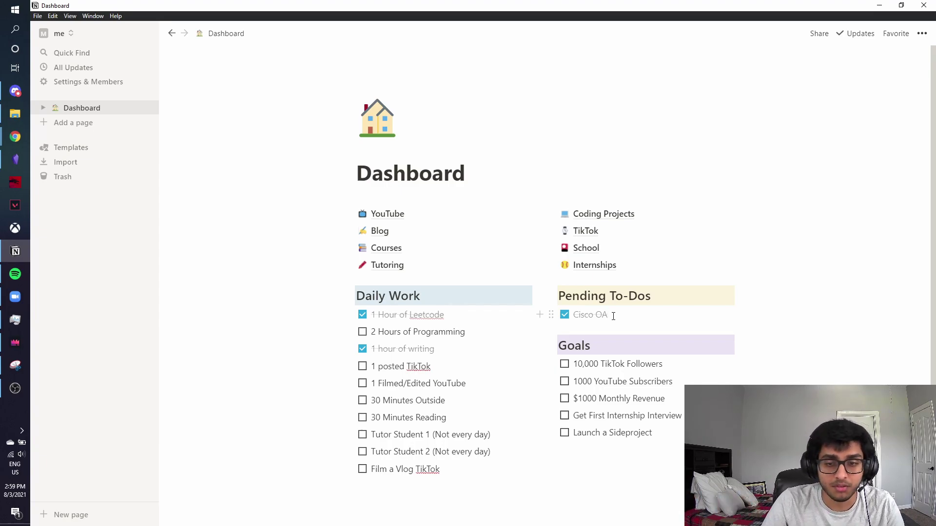
key("Return")
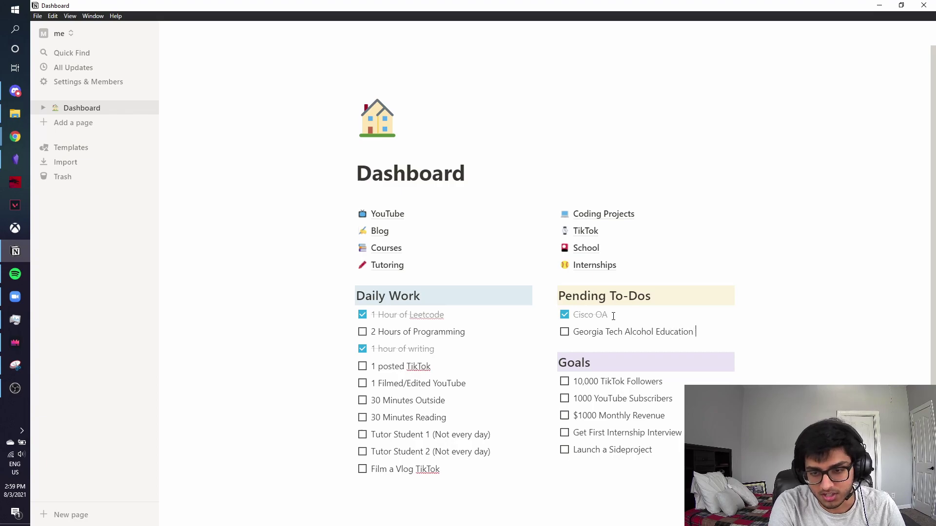
- Highlight the new Georgia Tech to-do line, then the five Goals items
left_click_drag(723, 333, 574, 330)
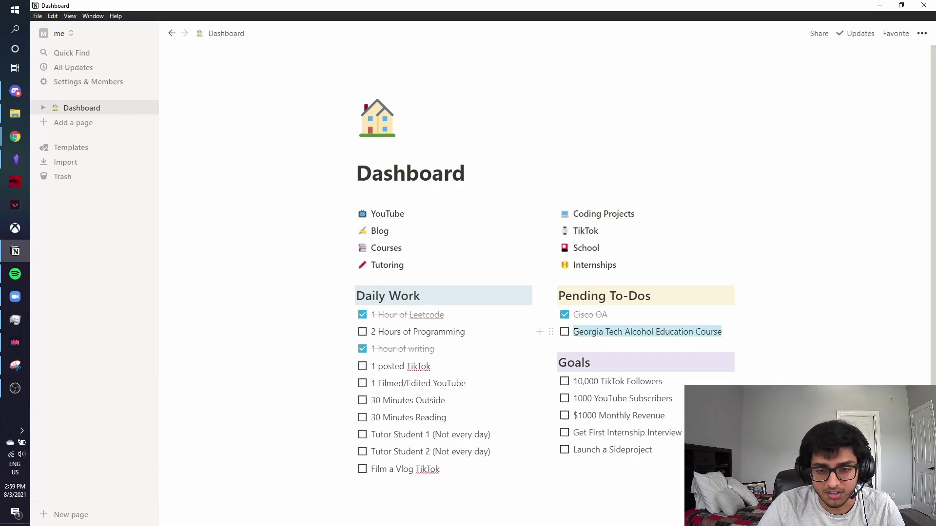
triple_click(657, 332)
left_click(658, 332)
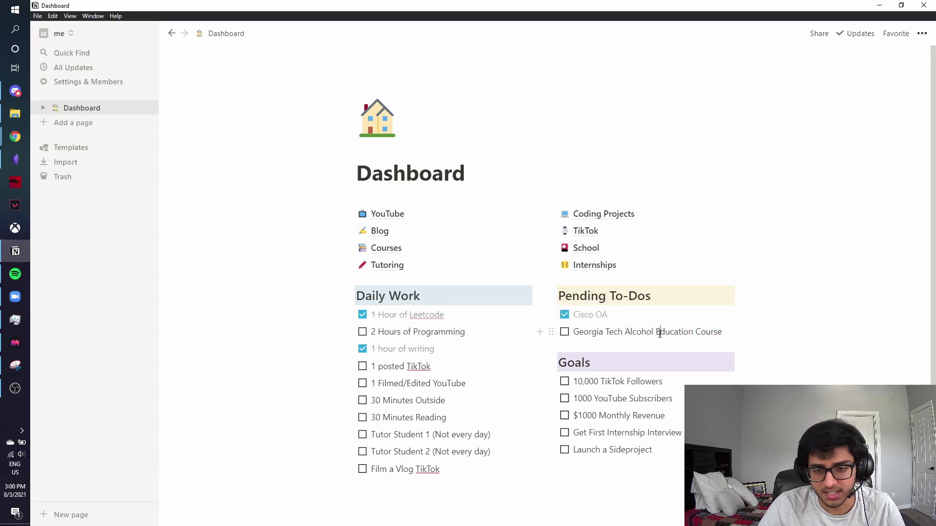
triple_click(659, 332)
left_click_drag(575, 380, 693, 466)
left_click(683, 433)
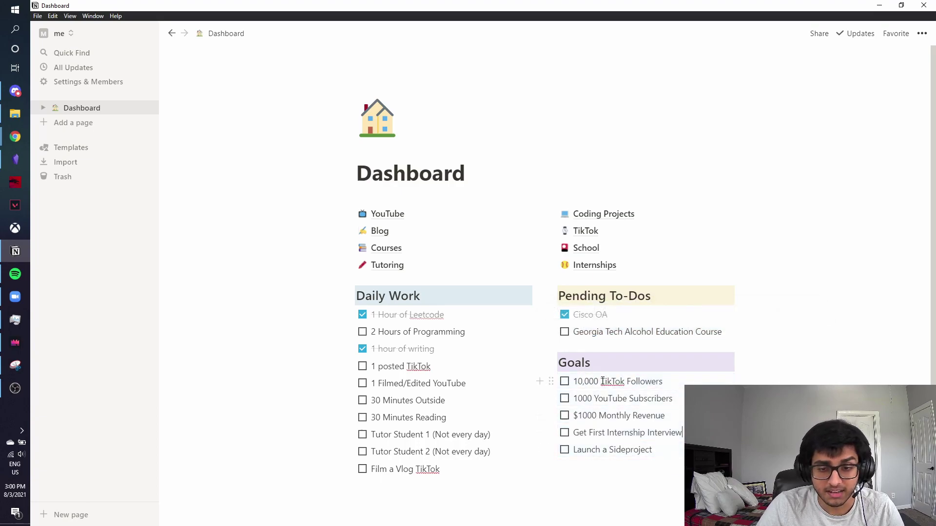
left_click_drag(574, 381, 663, 382)
left_click(612, 384)
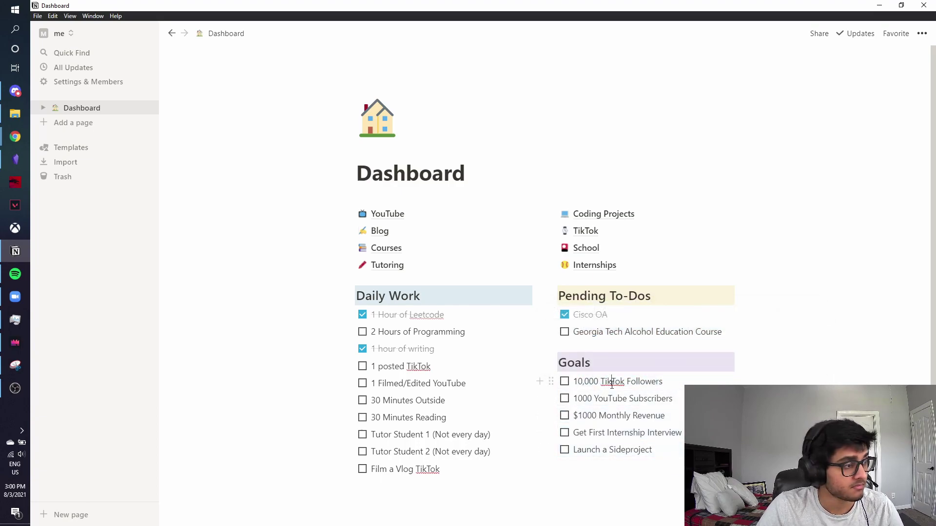
triple_click(611, 385)
left_click(612, 384)
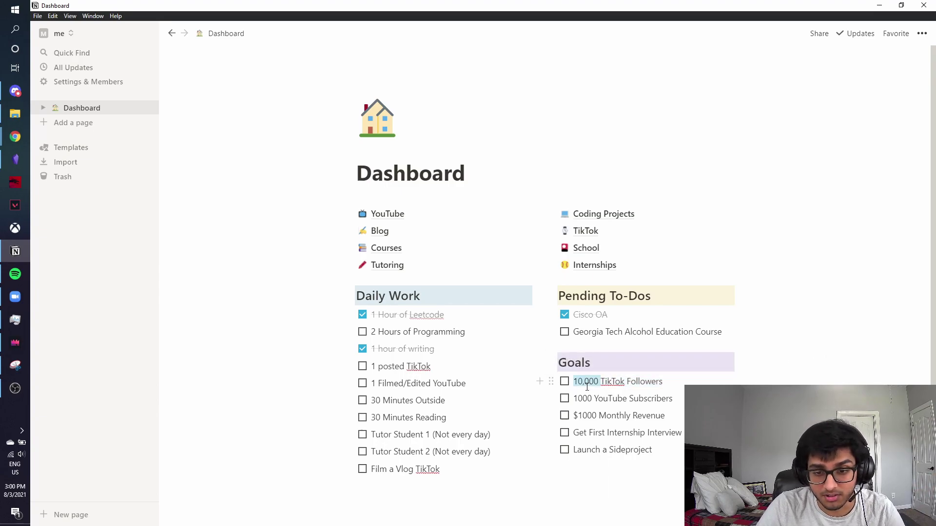
triple_click(592, 382)
left_click(595, 401)
triple_click(593, 400)
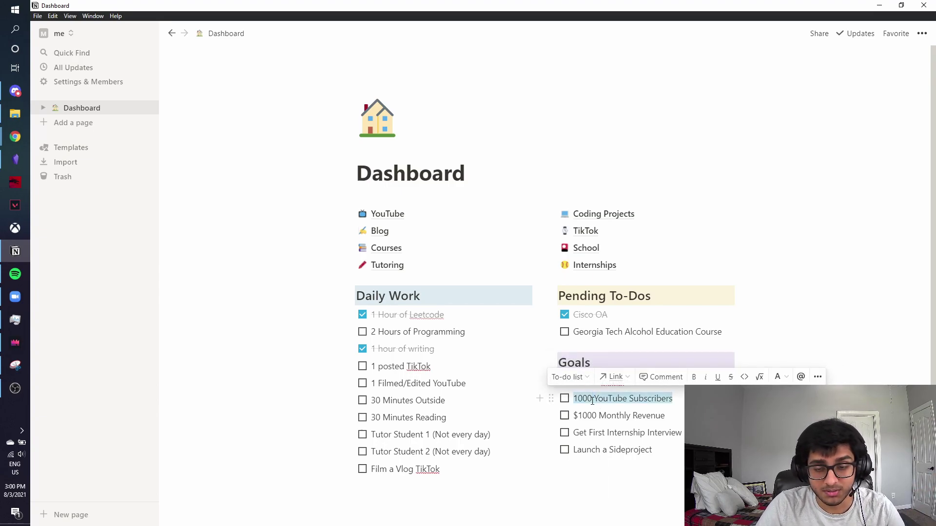
left_click_drag(583, 415, 653, 450)
left_click(601, 433)
left_click(653, 450)
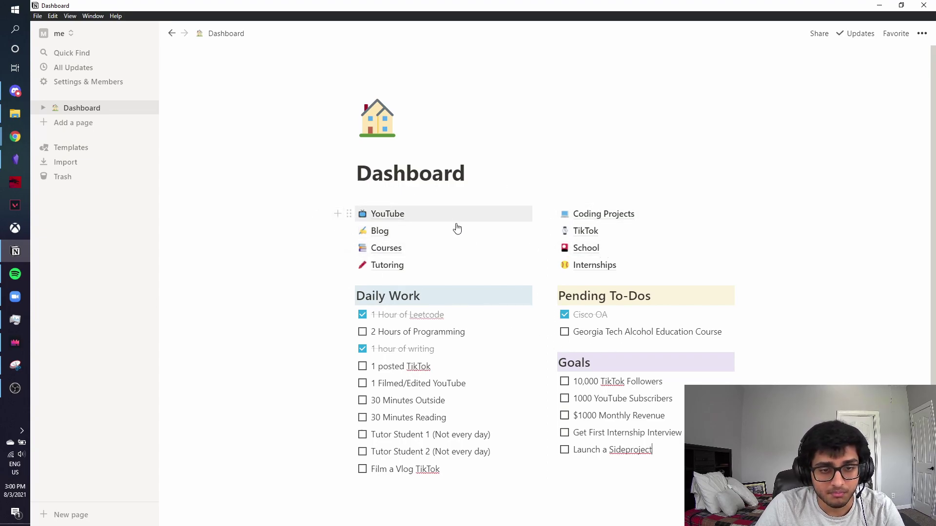
left_click(601, 214)
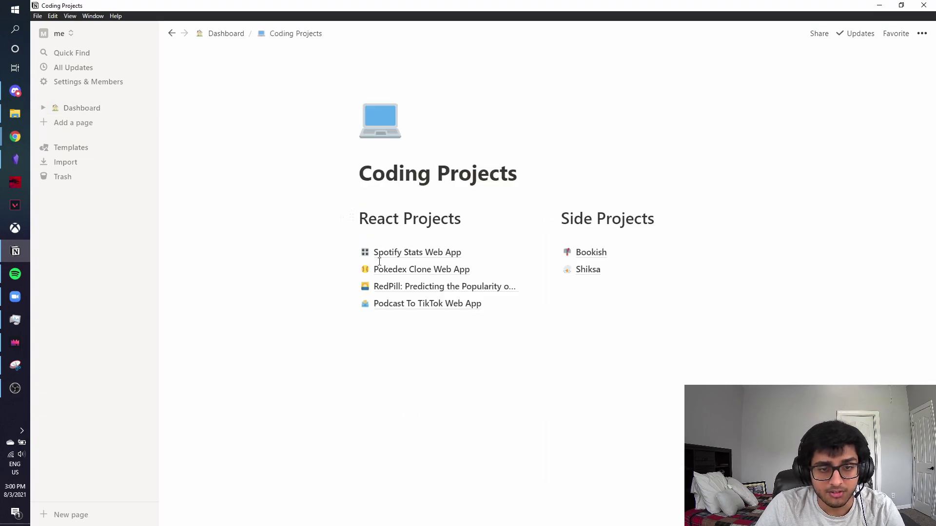
left_click(407, 270)
left_click_drag(357, 205, 368, 109)
left_click(522, 295)
left_click(292, 34)
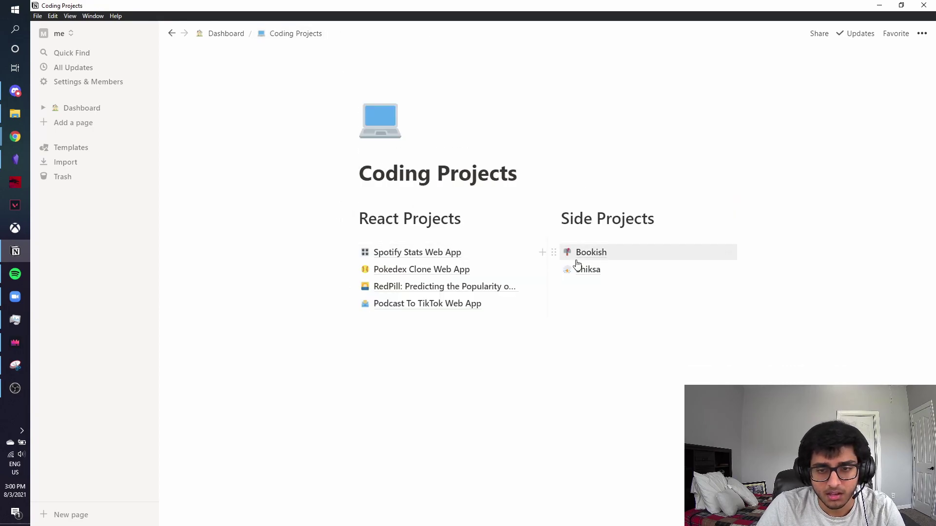
left_click(507, 288)
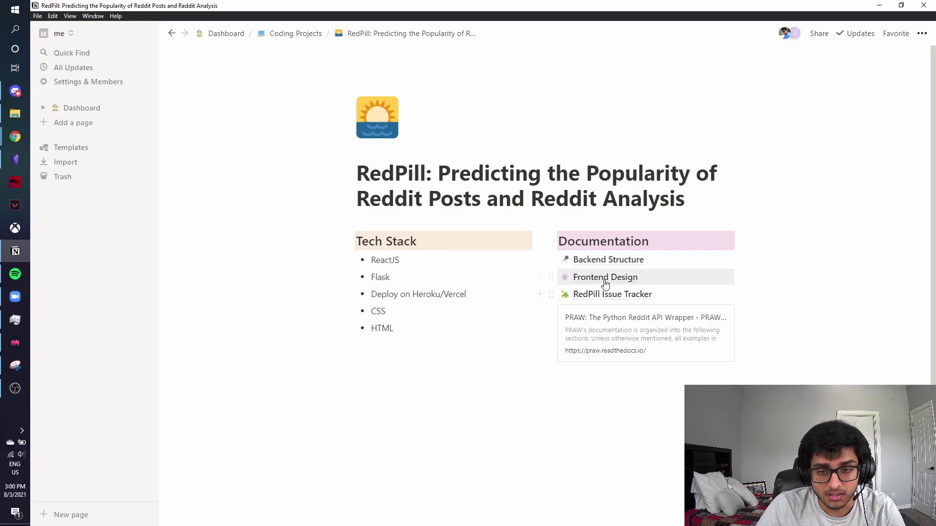
left_click(613, 294)
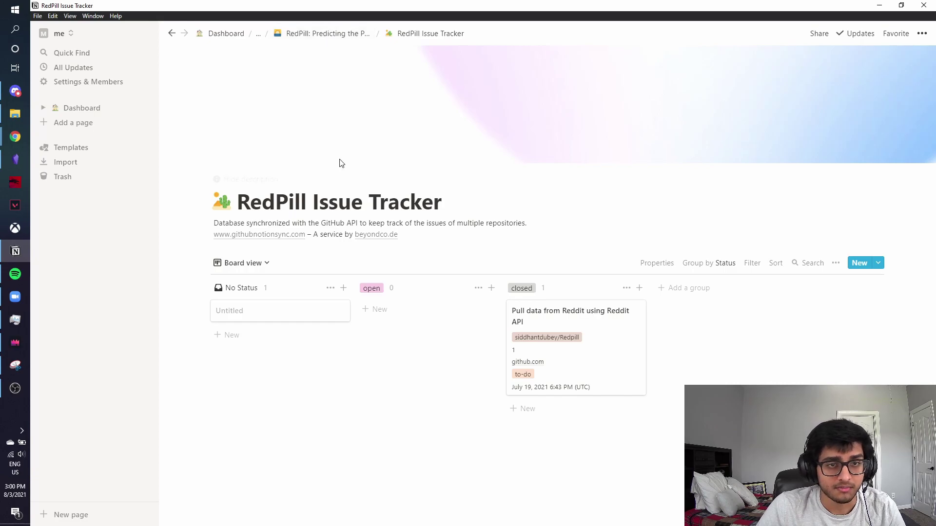
left_click(354, 35)
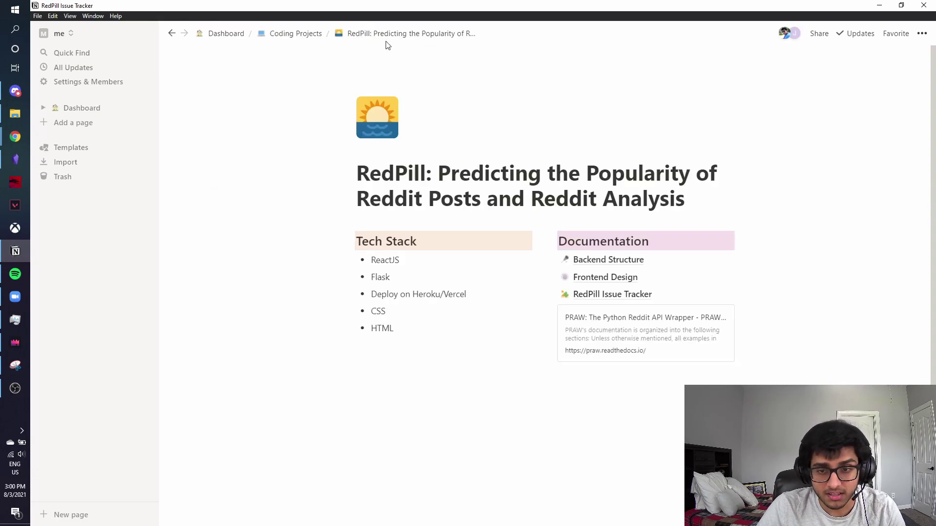
left_click(320, 34)
left_click(223, 35)
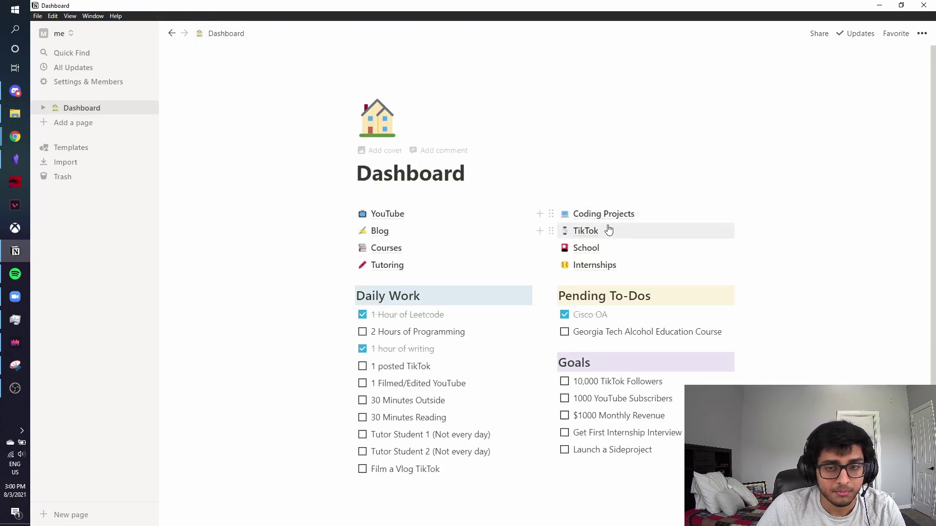
left_click(590, 269)
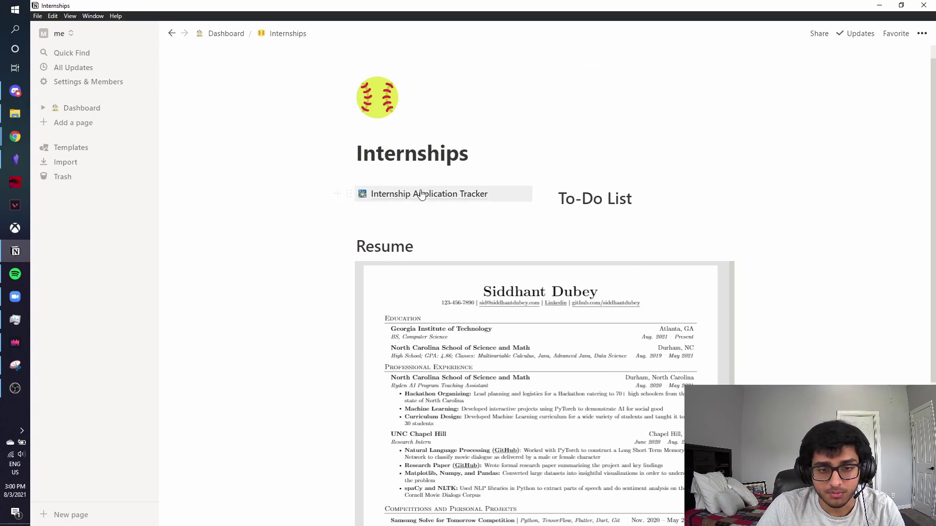
left_click(421, 189)
left_click(278, 35)
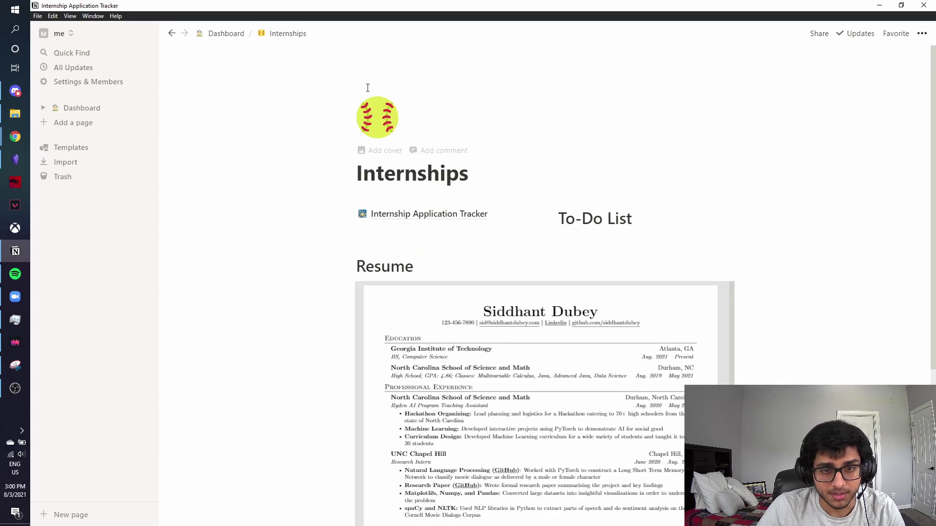
left_click_drag(432, 218, 431, 218)
left_click(429, 218)
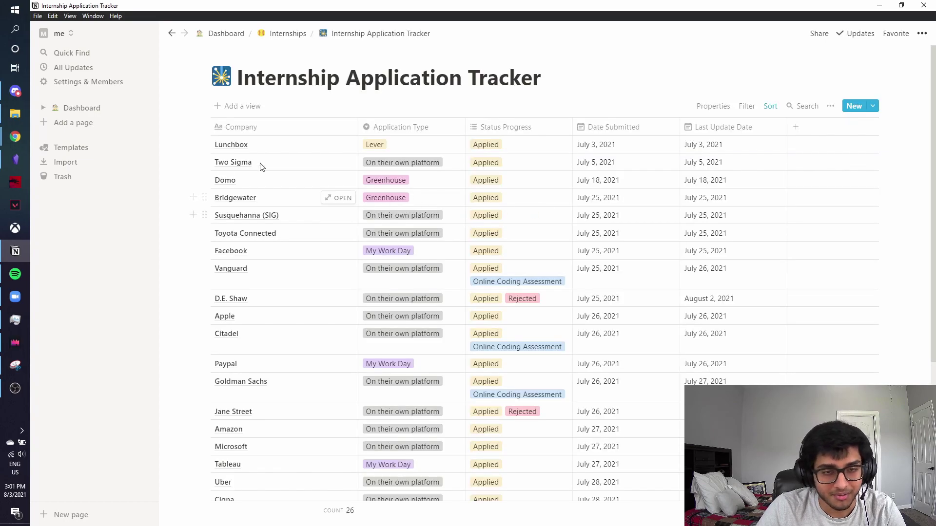
scroll(259, 165, "down", 10)
scroll(508, 234, "up", 5)
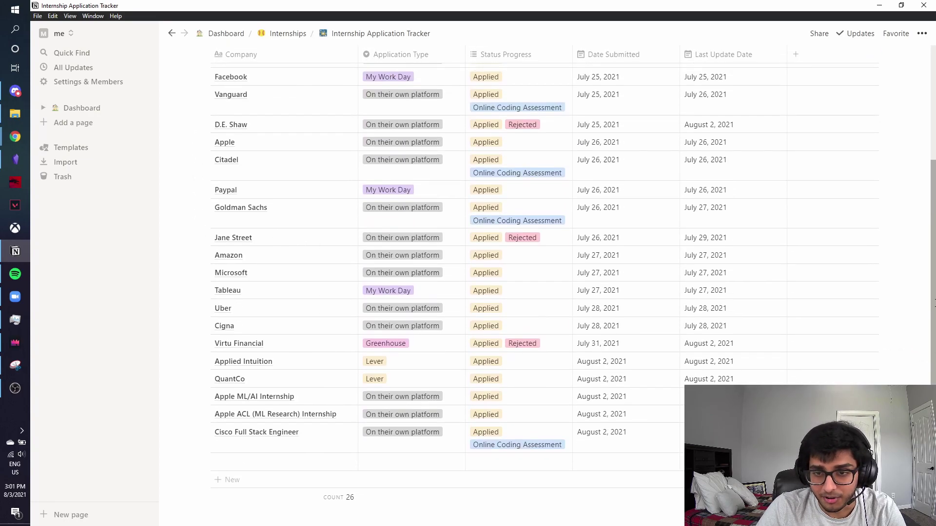
scroll(911, 225, "up", 4)
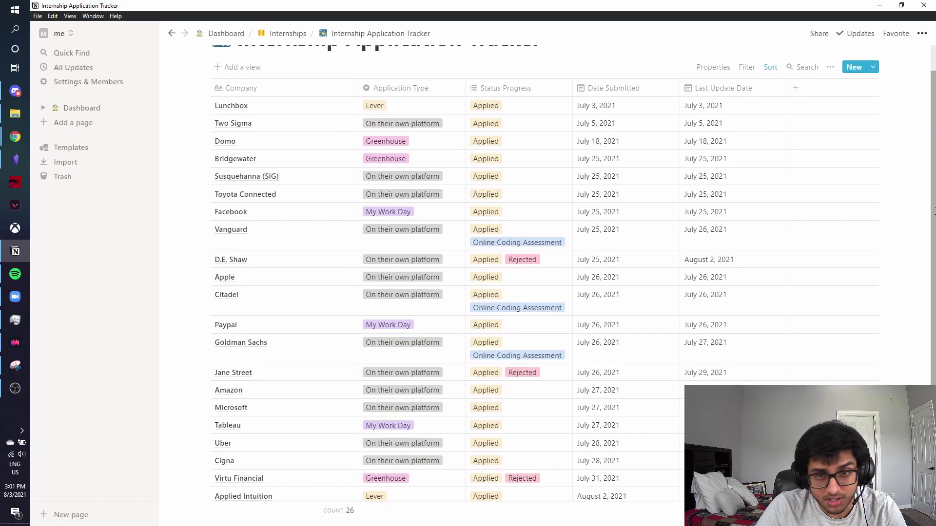
scroll(912, 225, "down", 1)
scroll(911, 225, "down", 1)
scroll(895, 247, "up", 3)
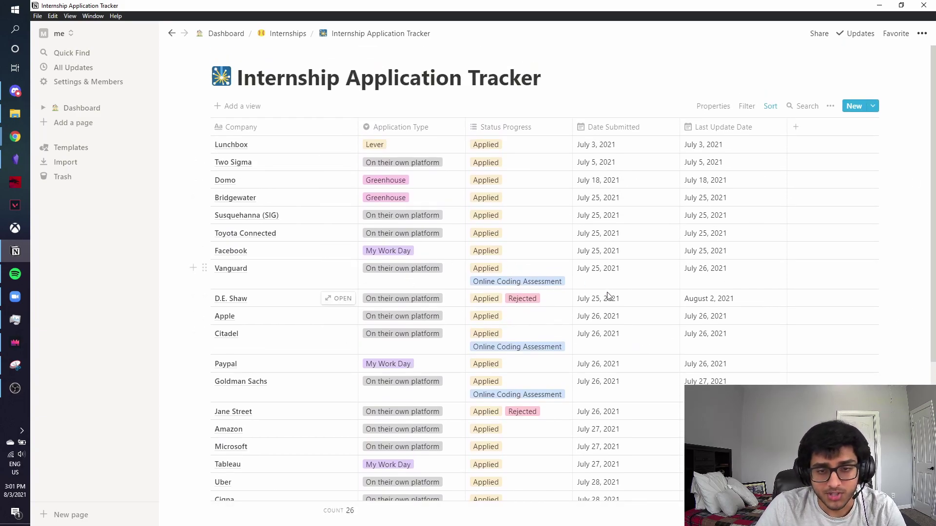
scroll(605, 293, "down", 3)
scroll(529, 335, "down", 2)
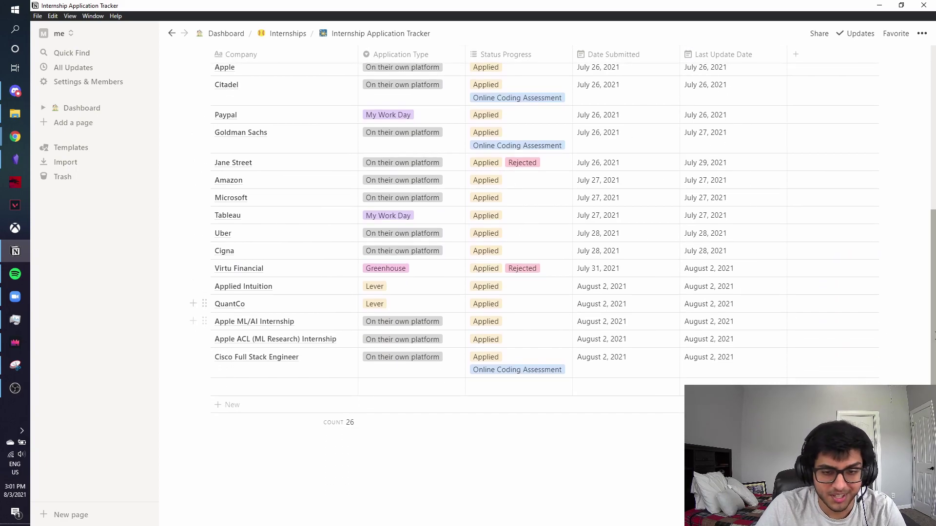
scroll(529, 334, "up", 3)
scroll(536, 273, "up", 3)
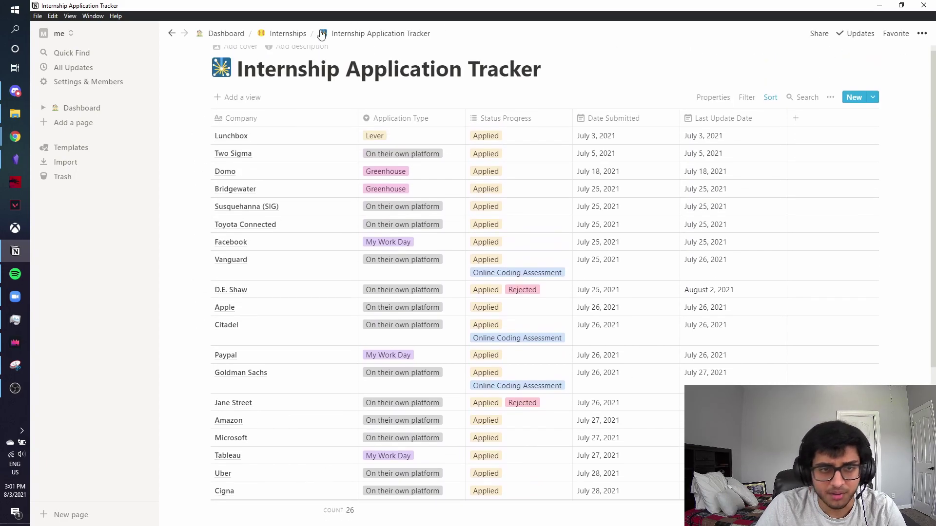
left_click(287, 33)
left_click(211, 37)
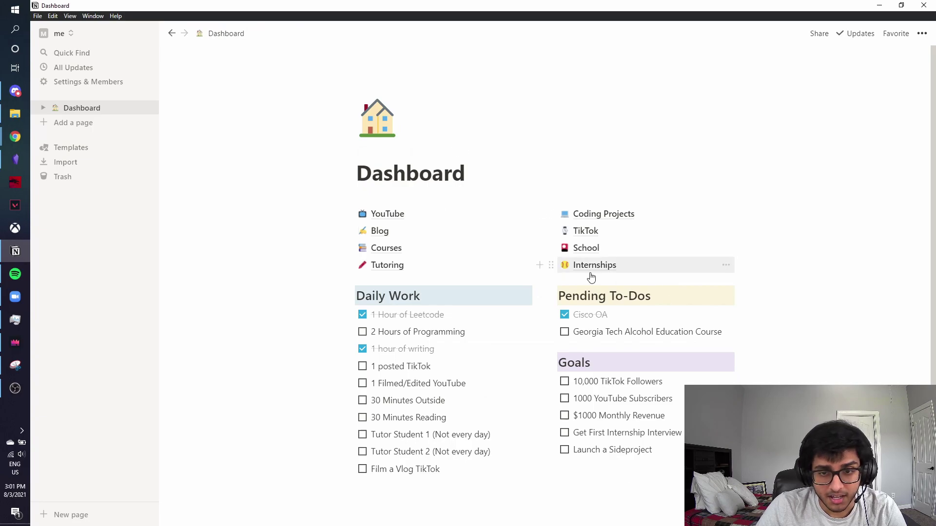
left_click(647, 271)
scroll(488, 239, "down", 6)
scroll(488, 238, "up", 10)
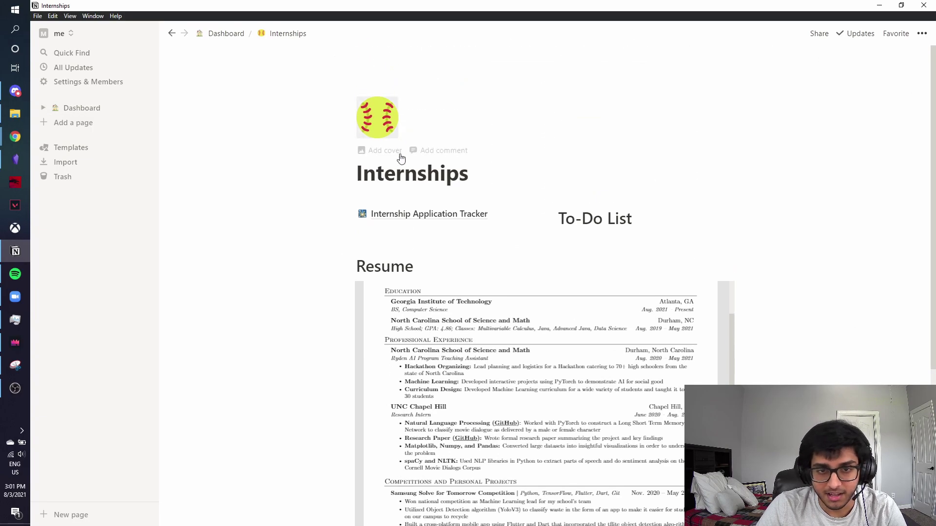
left_click(397, 214)
scroll(487, 293, "down", 5)
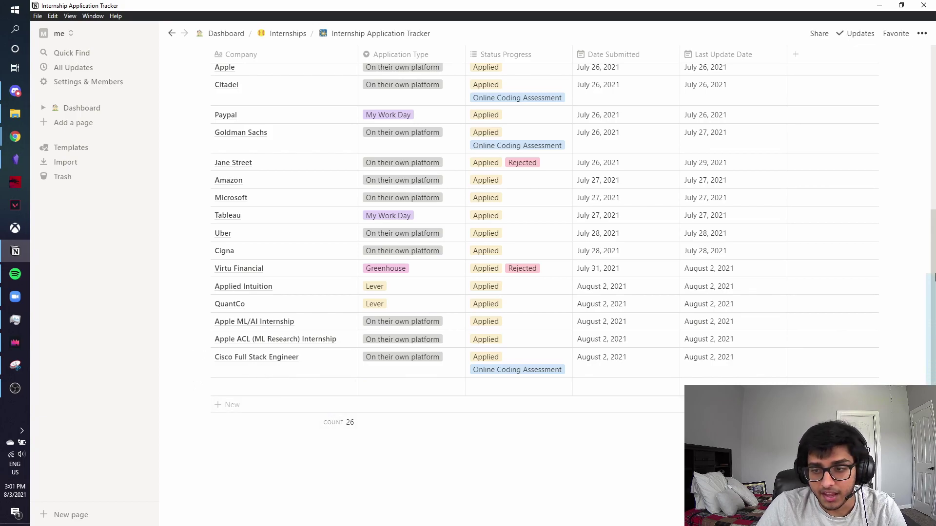
scroll(292, 195, "up", 5)
left_click(282, 33)
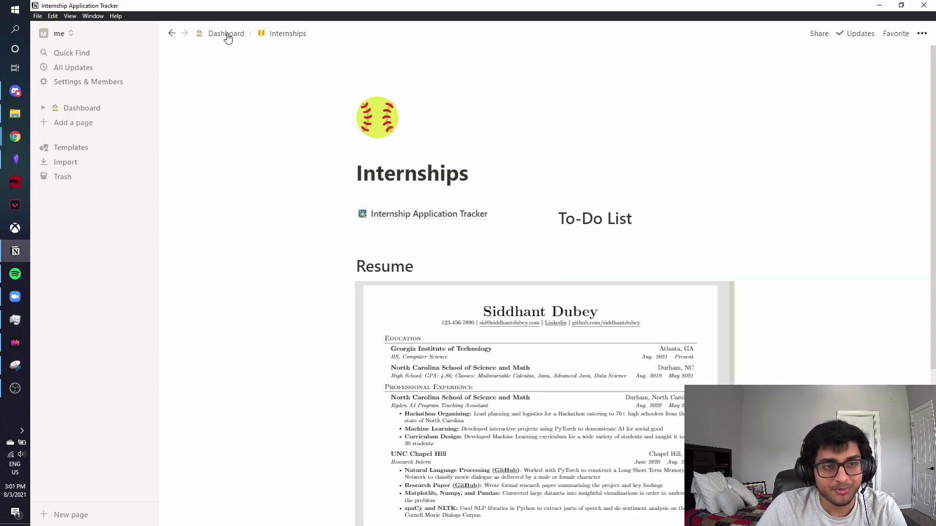
left_click(225, 34)
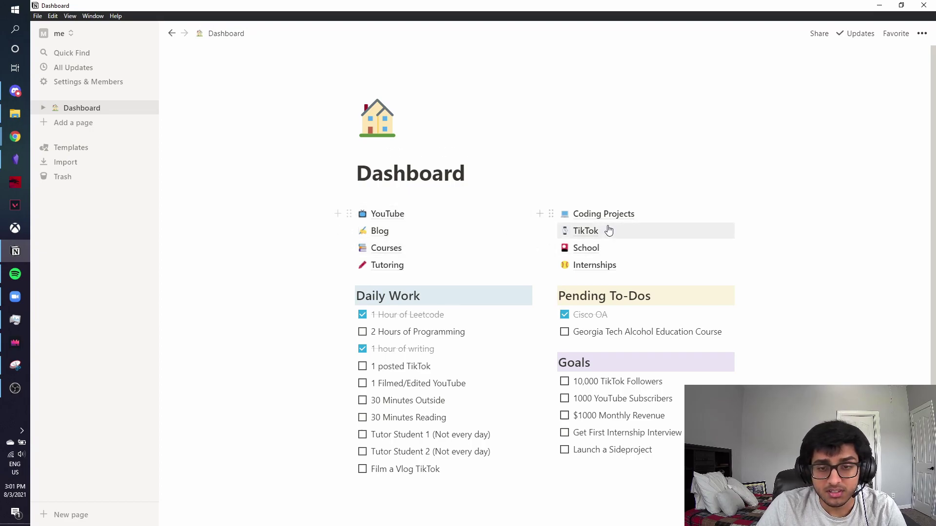
- Open the YouTube page and change the subscriber goal's month from July to August
left_click(436, 214)
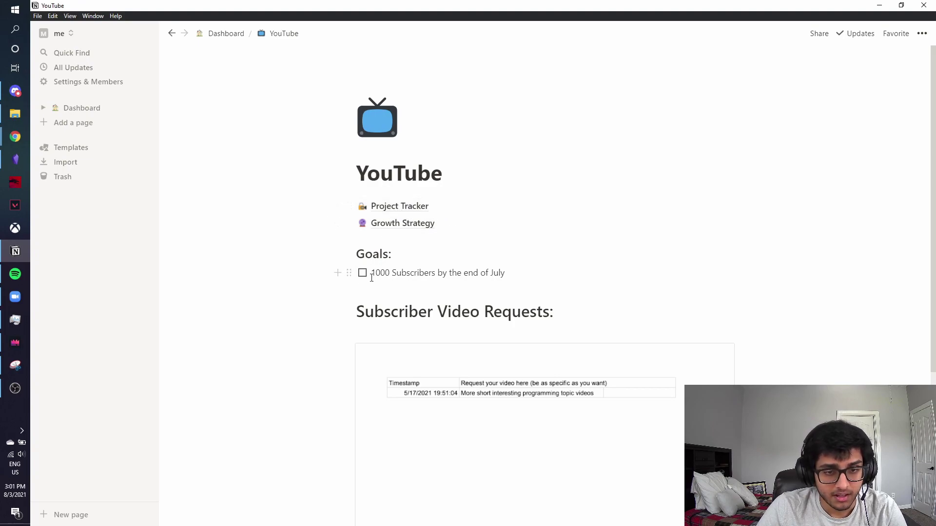
left_click_drag(371, 273, 492, 274)
type("August")
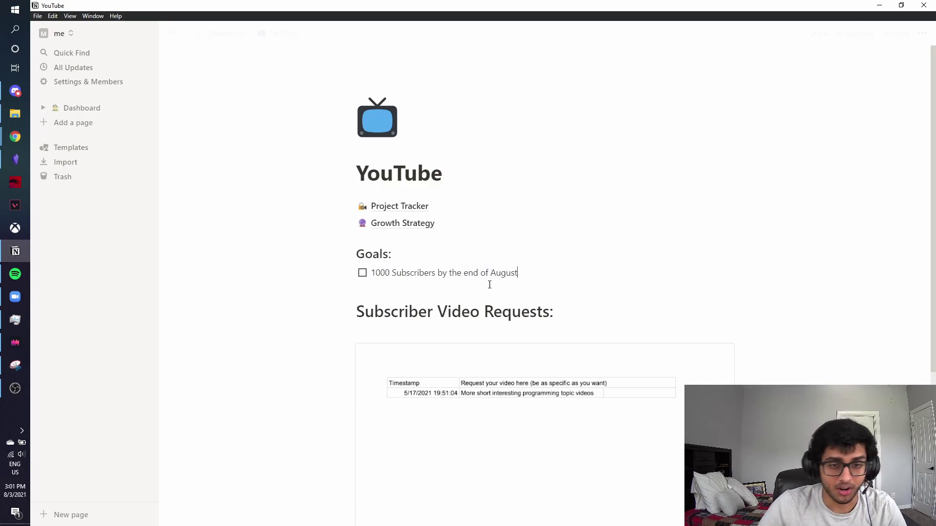
- Open the Project Tracker database and set the second video's status to Idea
left_click(385, 207)
scroll(356, 178, "down", 2)
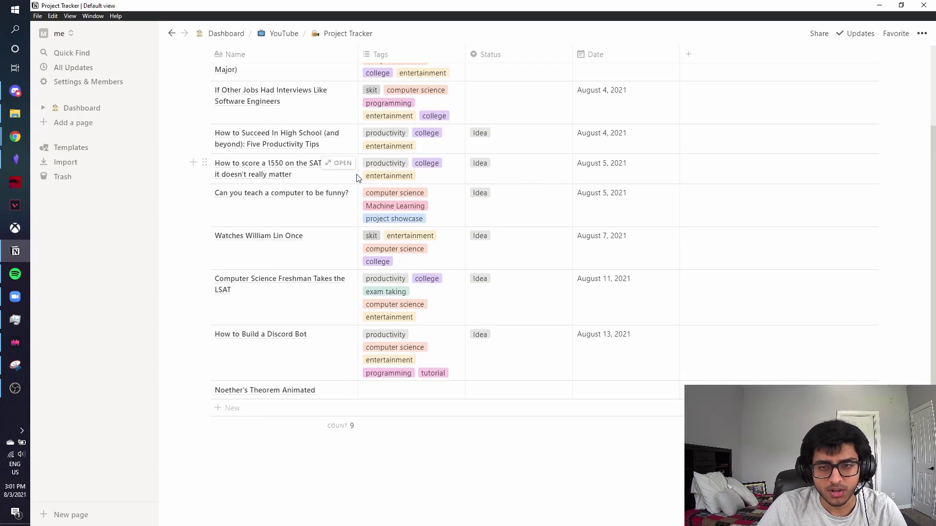
scroll(356, 178, "up", 2)
left_click(507, 152)
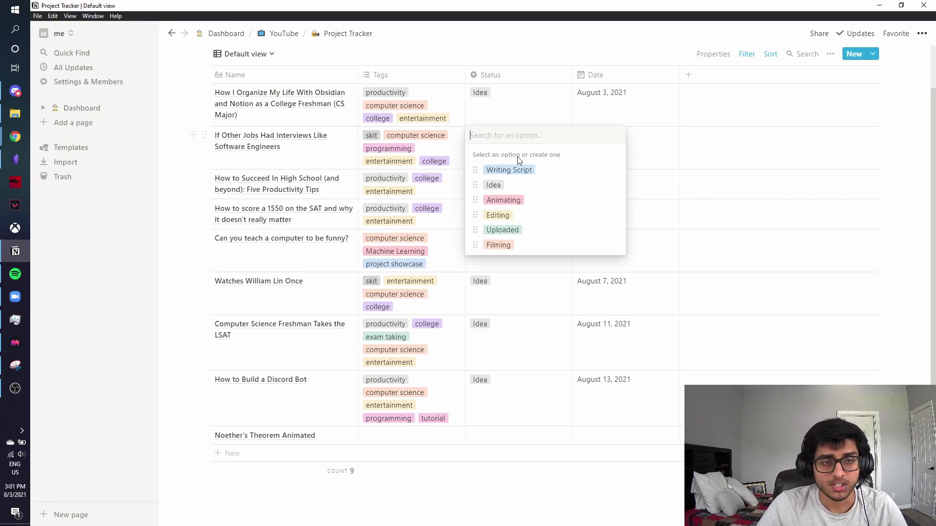
left_click(515, 185)
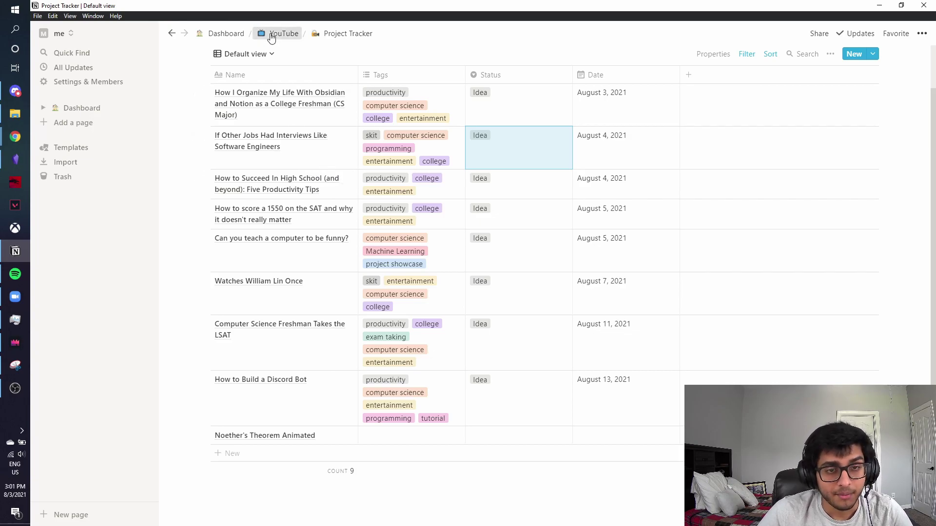
left_click(272, 35)
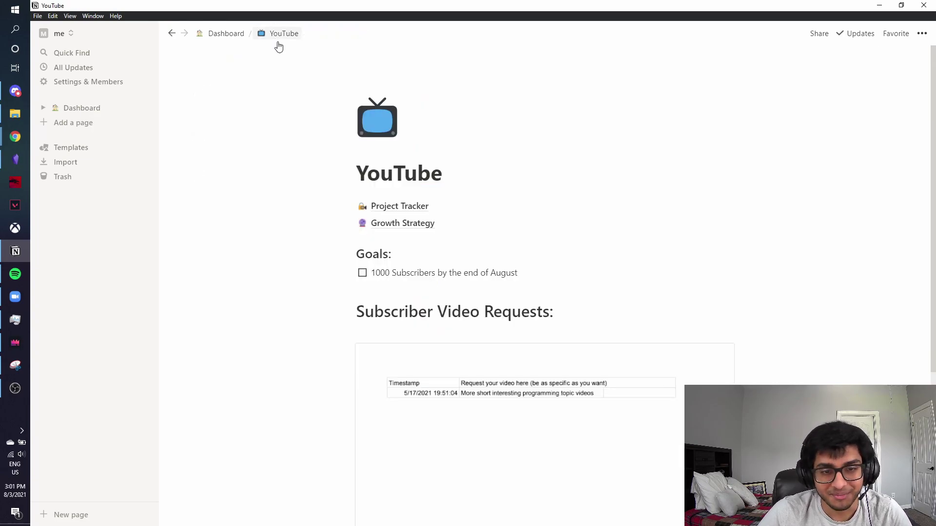
left_click(386, 222)
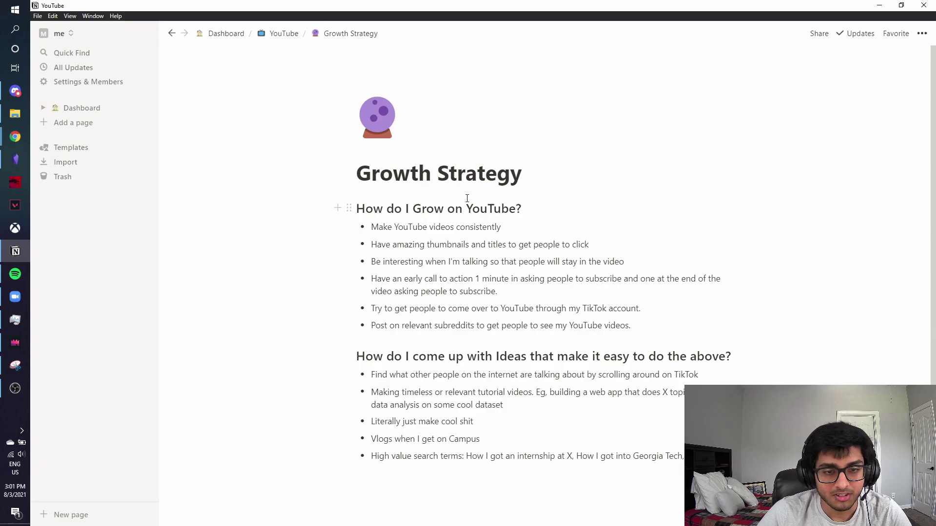
left_click(282, 42)
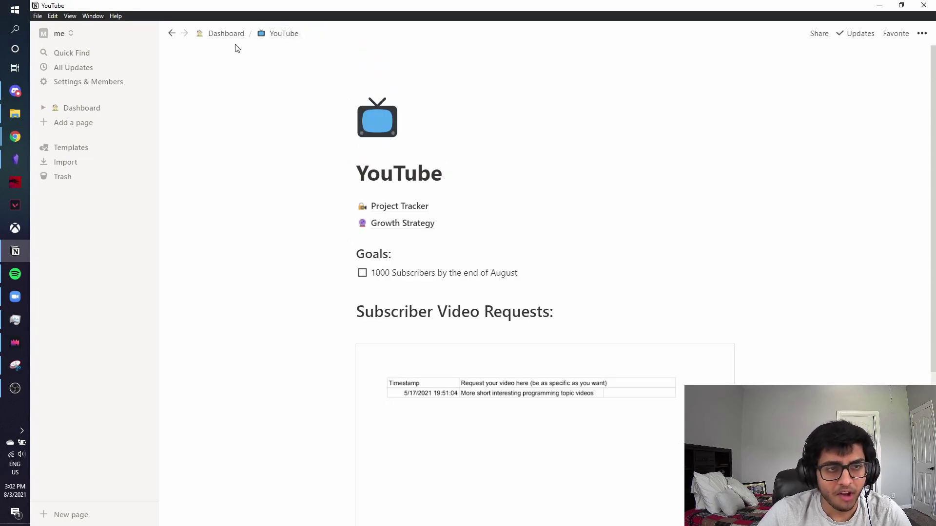
left_click(226, 35)
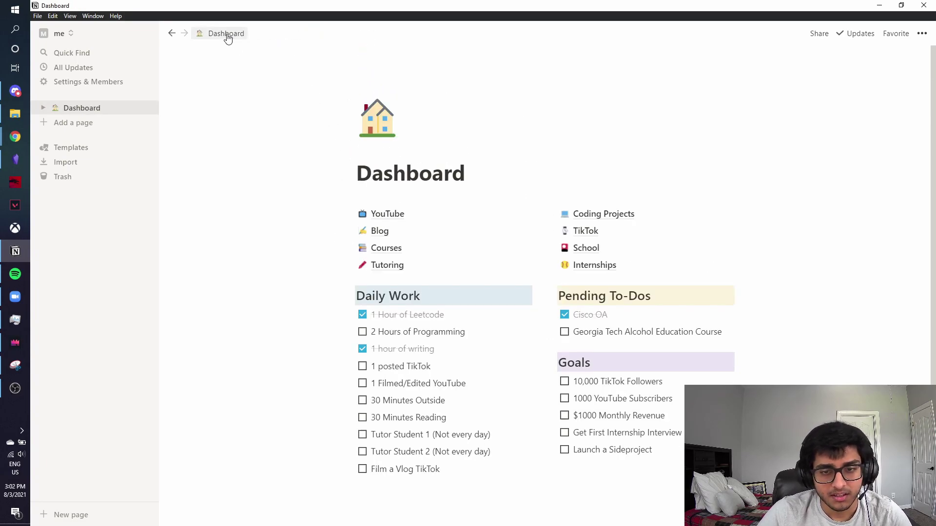
left_click(390, 214)
scroll(488, 268, "down", 3)
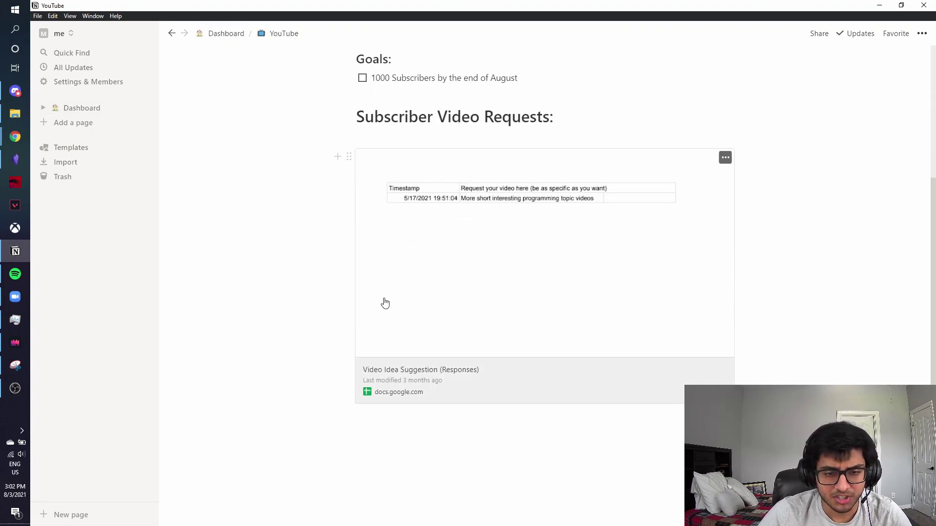
scroll(934, 264, "up", 1)
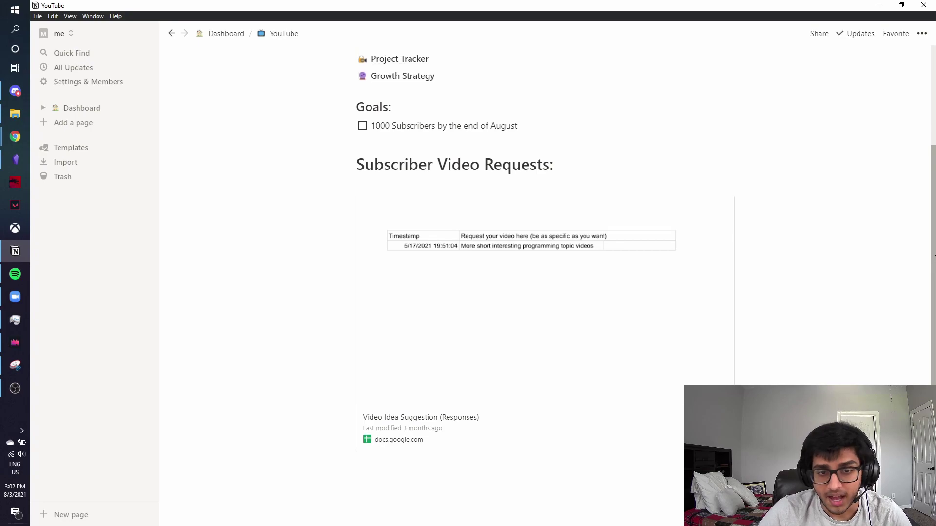
scroll(934, 263, "up", 1)
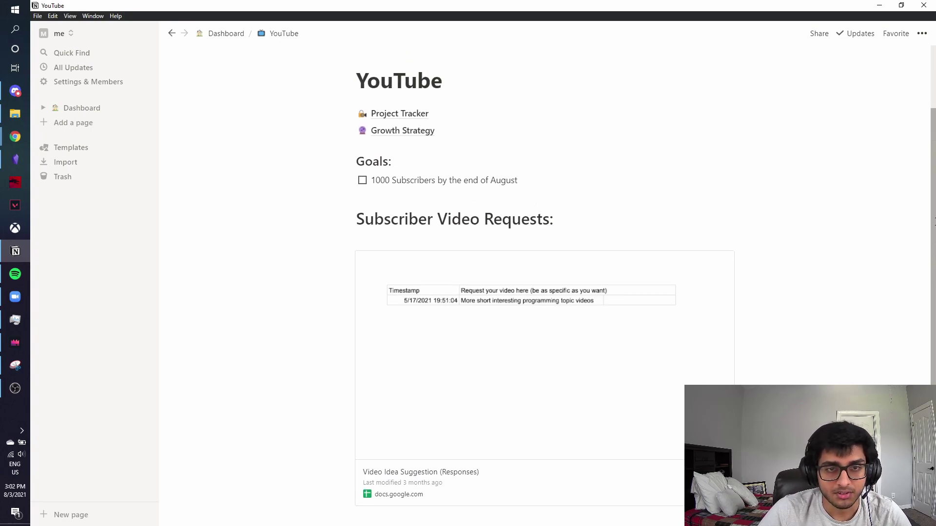
scroll(735, 288, "down", 1)
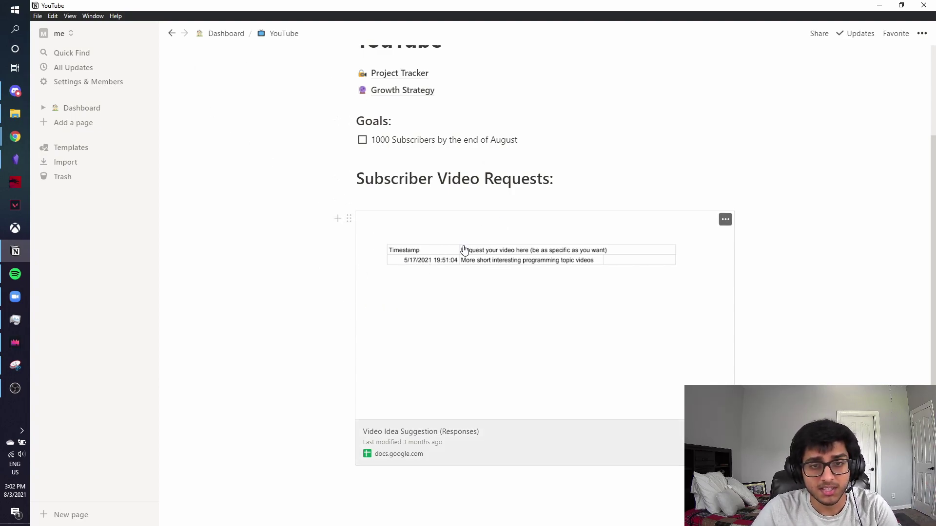
- Go from the Dashboard to the TikTok page and back to the Dashboard
left_click(225, 34)
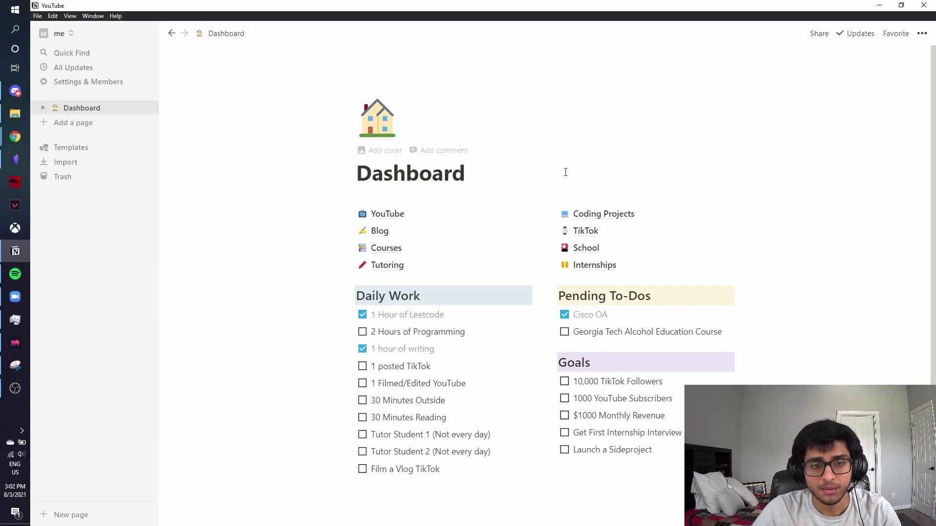
left_click(599, 231)
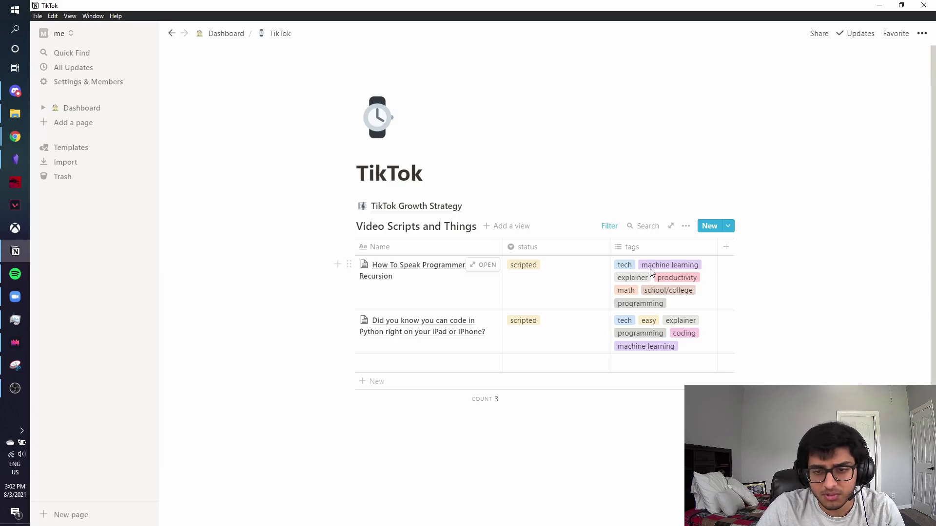
left_click(199, 35)
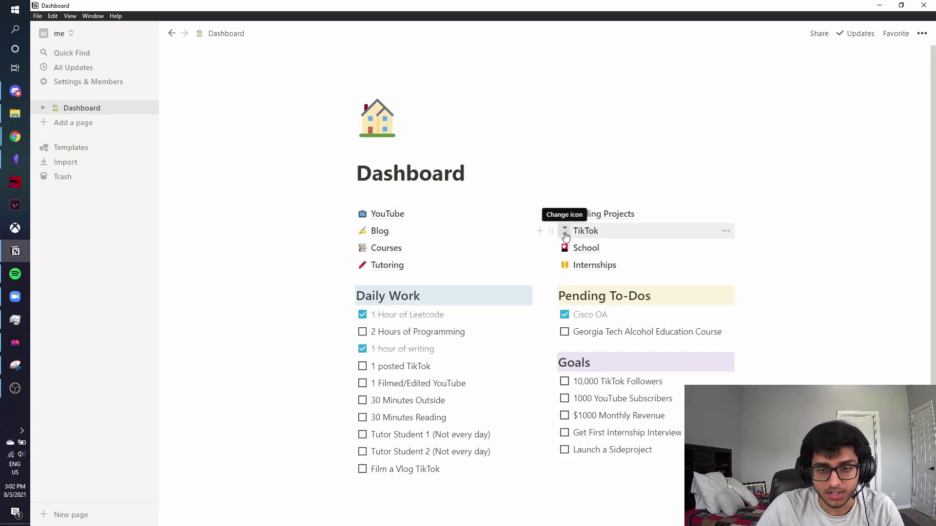
left_click(585, 248)
left_click(372, 223)
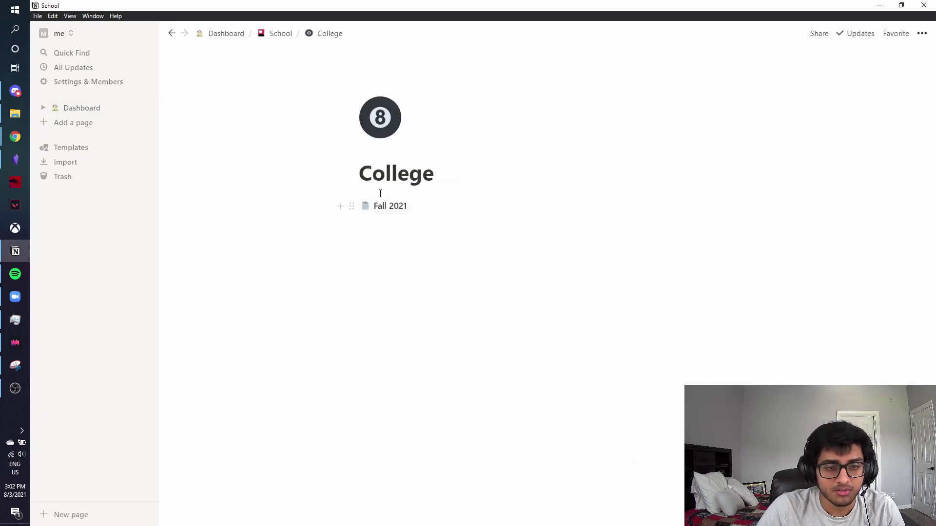
left_click(385, 206)
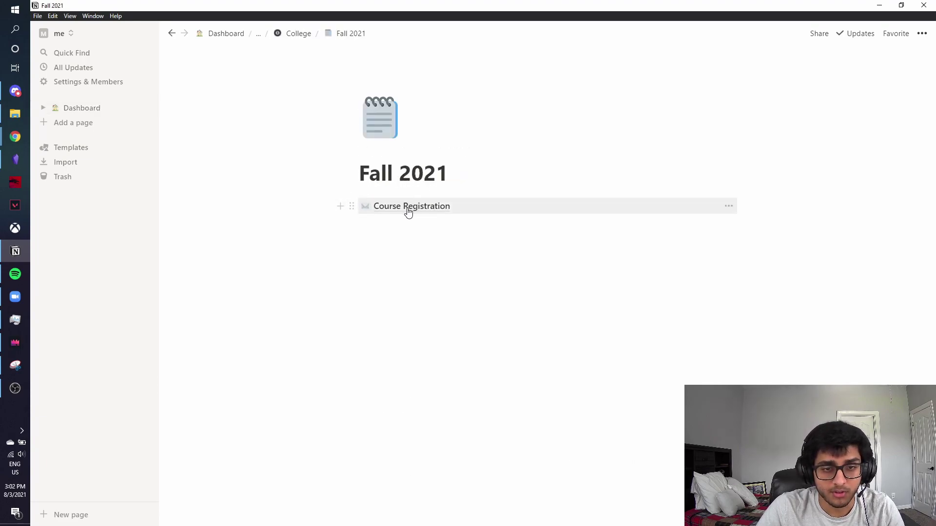
left_click(443, 219)
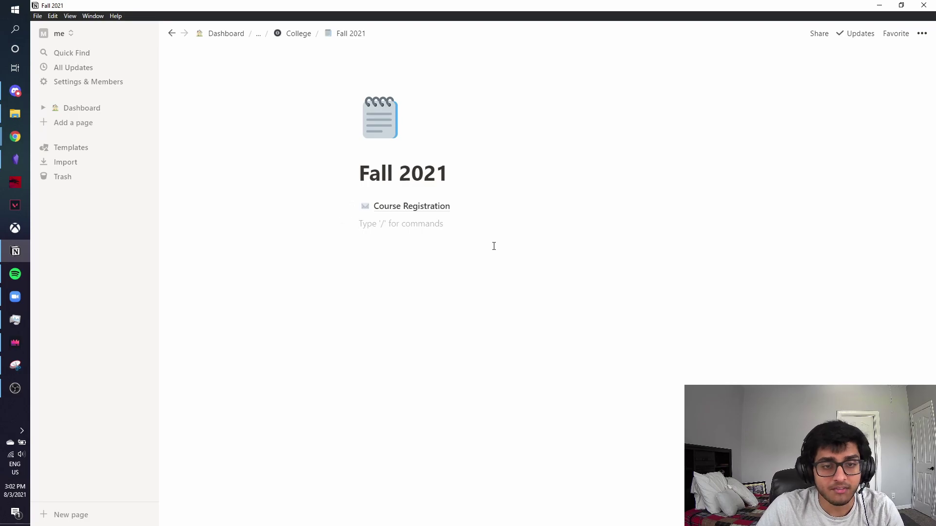
left_click(227, 33)
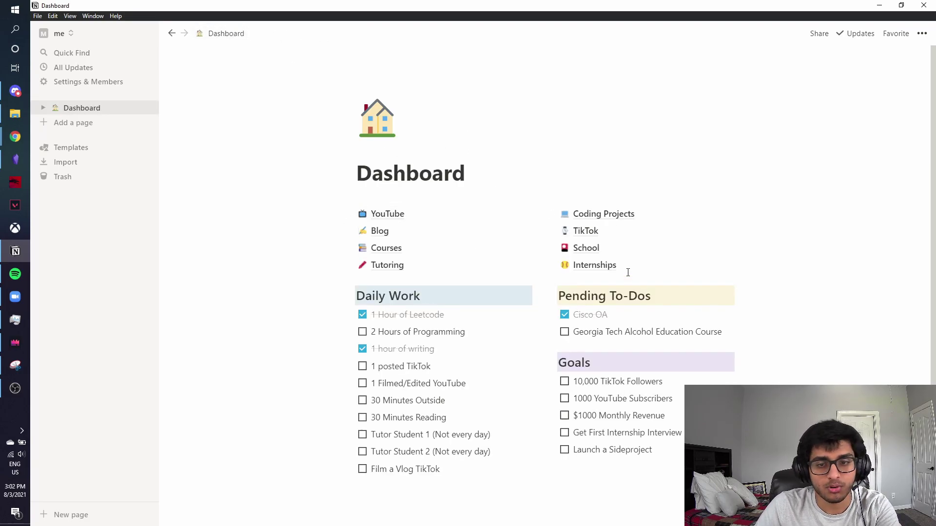
left_click(586, 248)
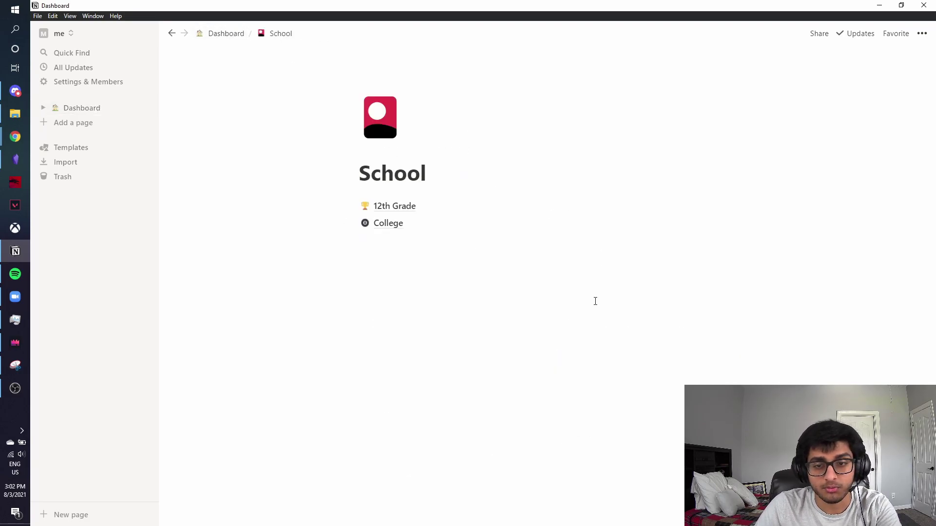
left_click(390, 224)
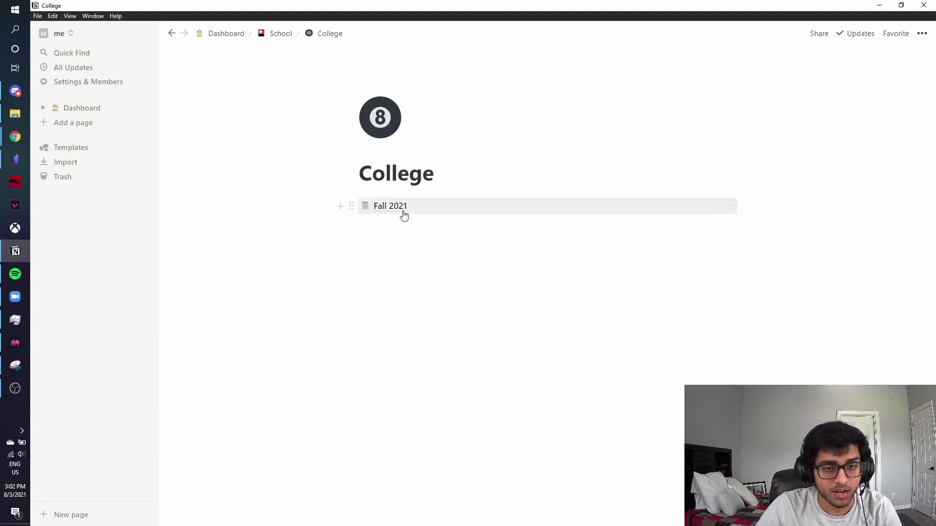
left_click(398, 208)
left_click(230, 34)
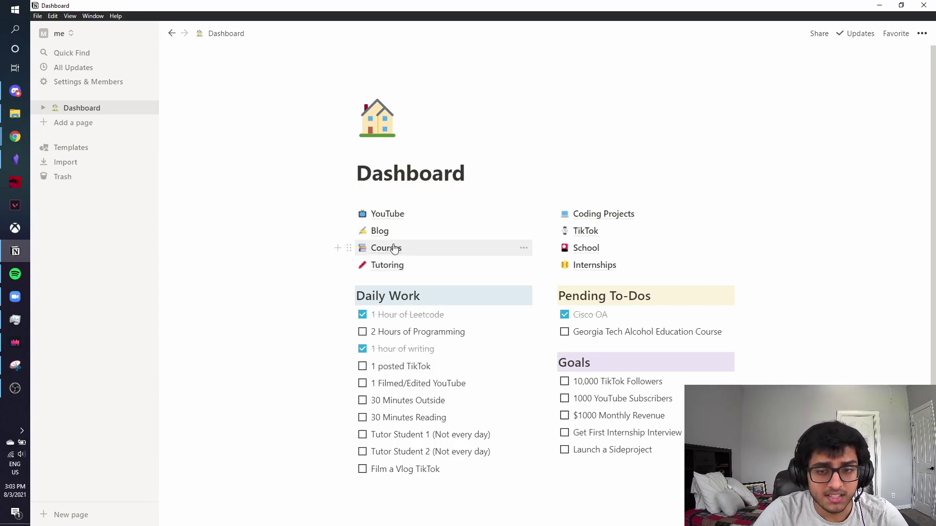
left_click(390, 250)
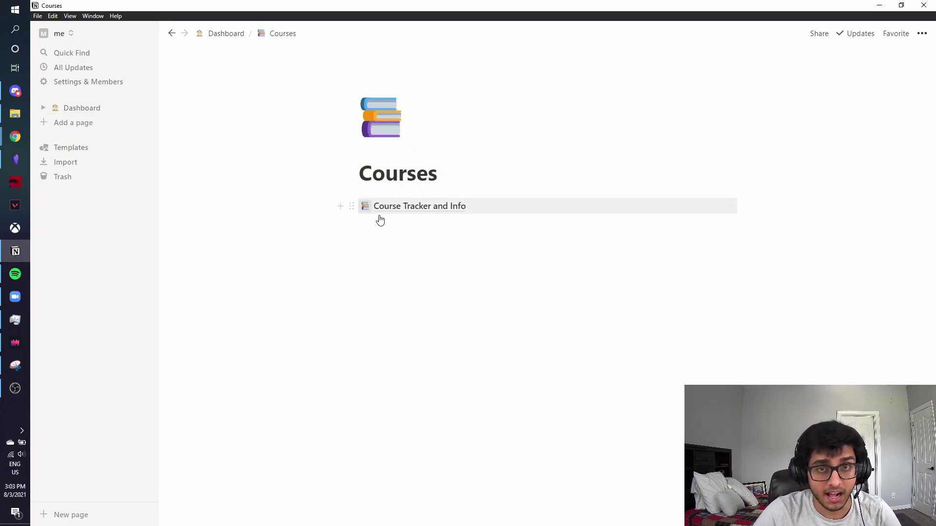
left_click(378, 204)
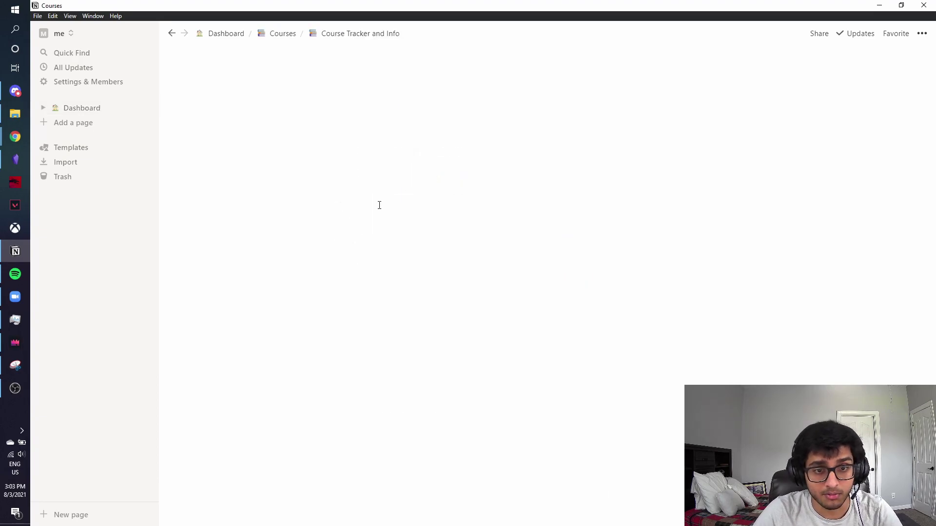
left_click(226, 33)
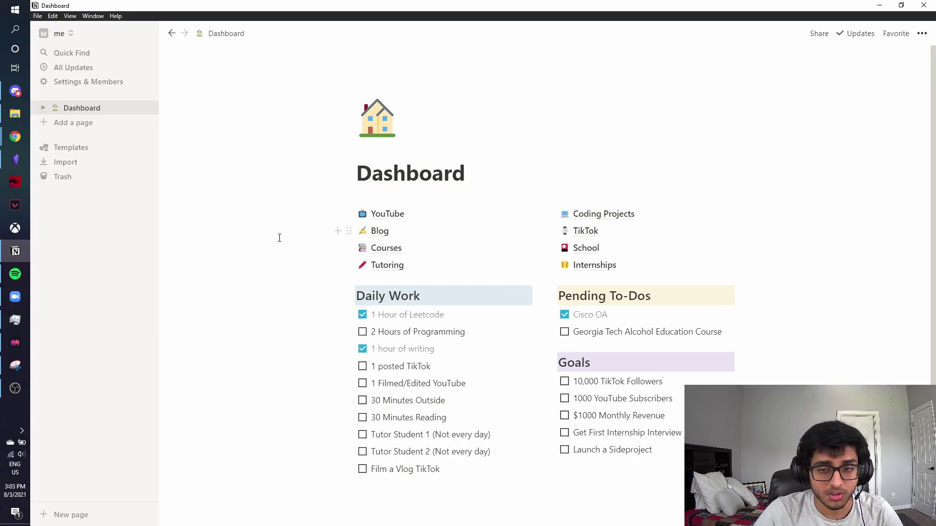
left_click(380, 232)
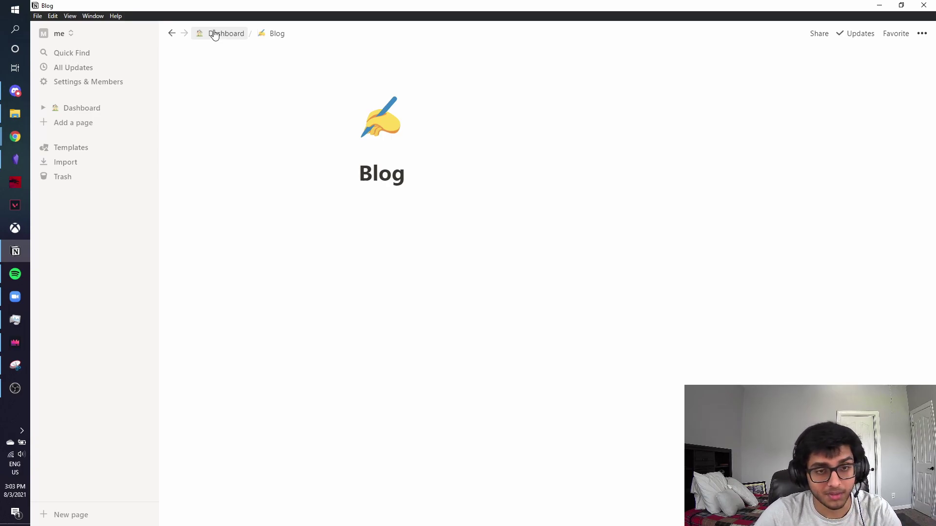
left_click(214, 34)
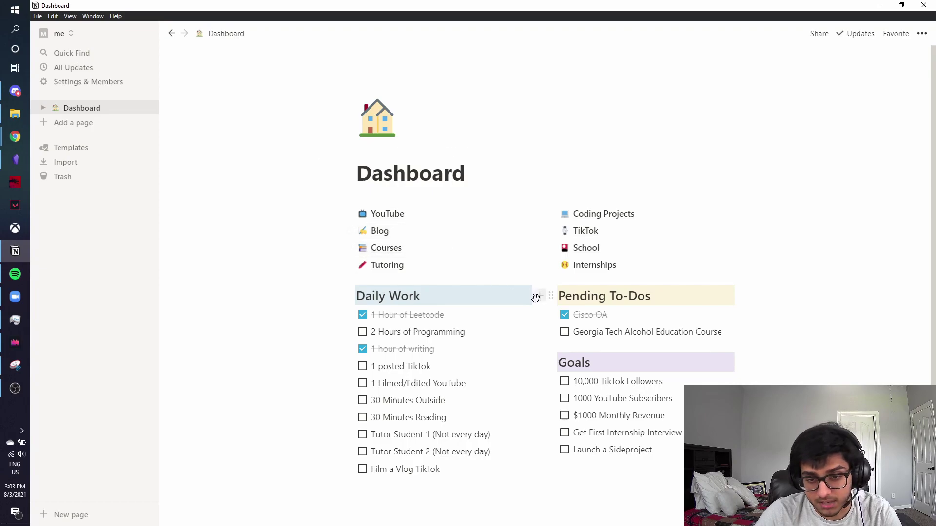
left_click_drag(600, 381, 663, 381)
left_click(629, 398)
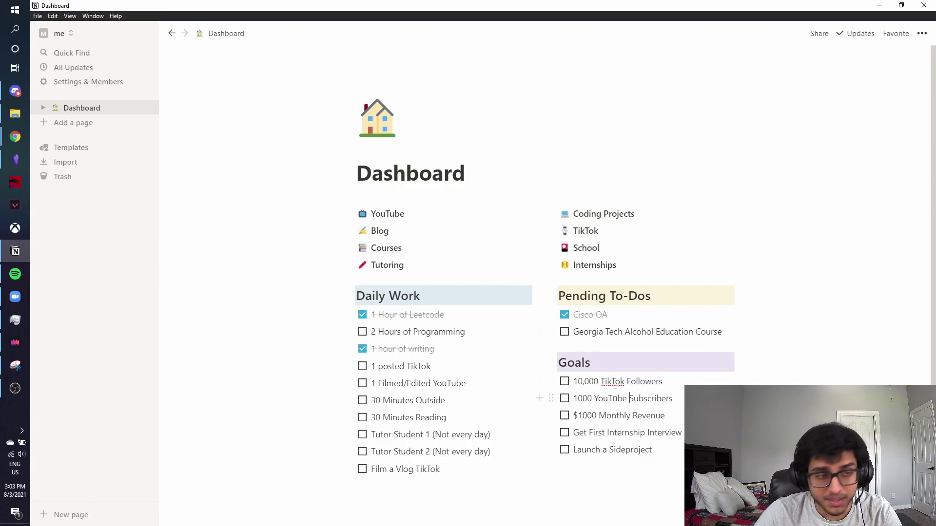
scroll(928, 219, "down", 1)
scroll(928, 219, "up", 1)
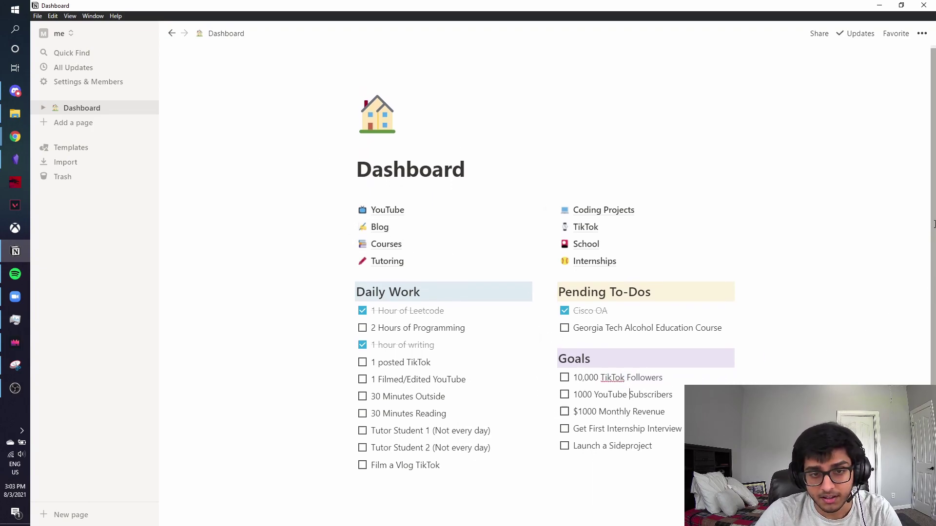